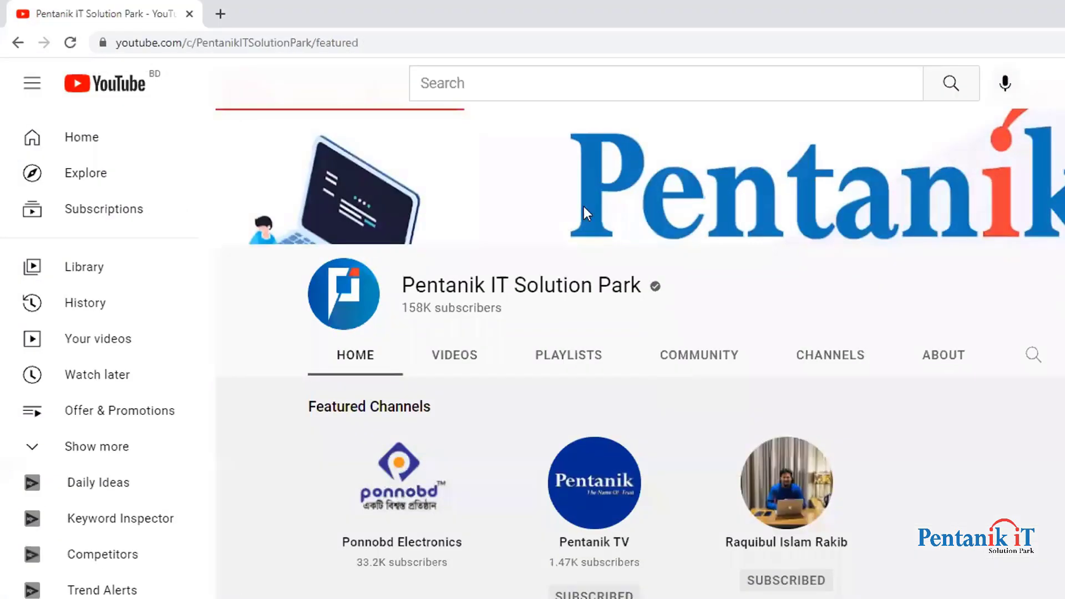
# Scroll through the channel page and open the channel's playlists
pyautogui.scroll(-4, 524, 564)
pyautogui.scroll(-7, 524, 564)
pyautogui.scroll(10, 560, 566)
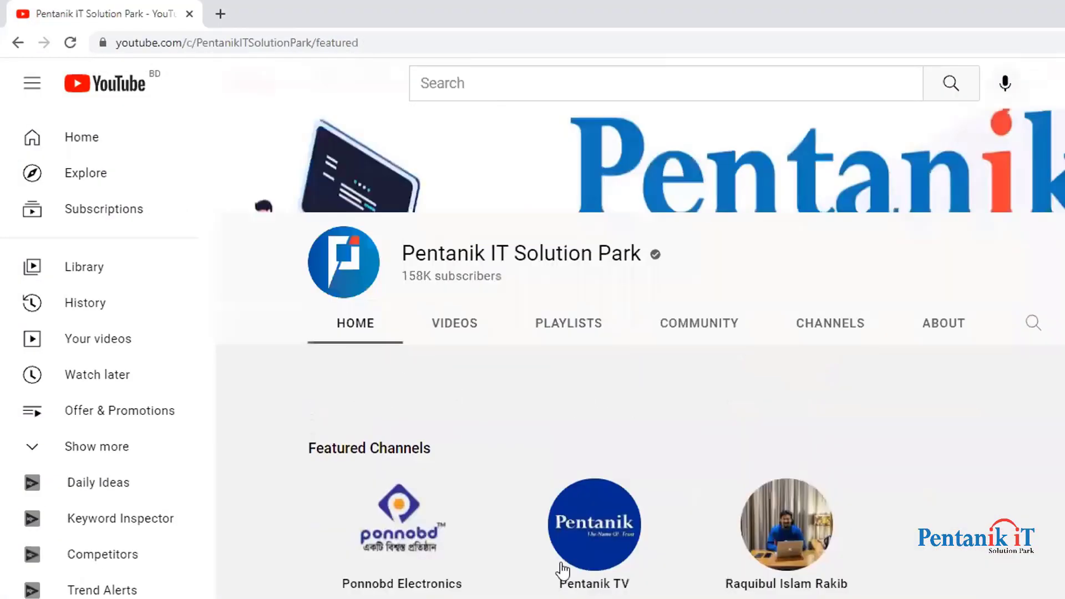
pyautogui.scroll(3, 545, 435)
pyautogui.click(545, 436)
# Scroll through the playlists and return to the channel's home page
pyautogui.scroll(-3, 809, 342)
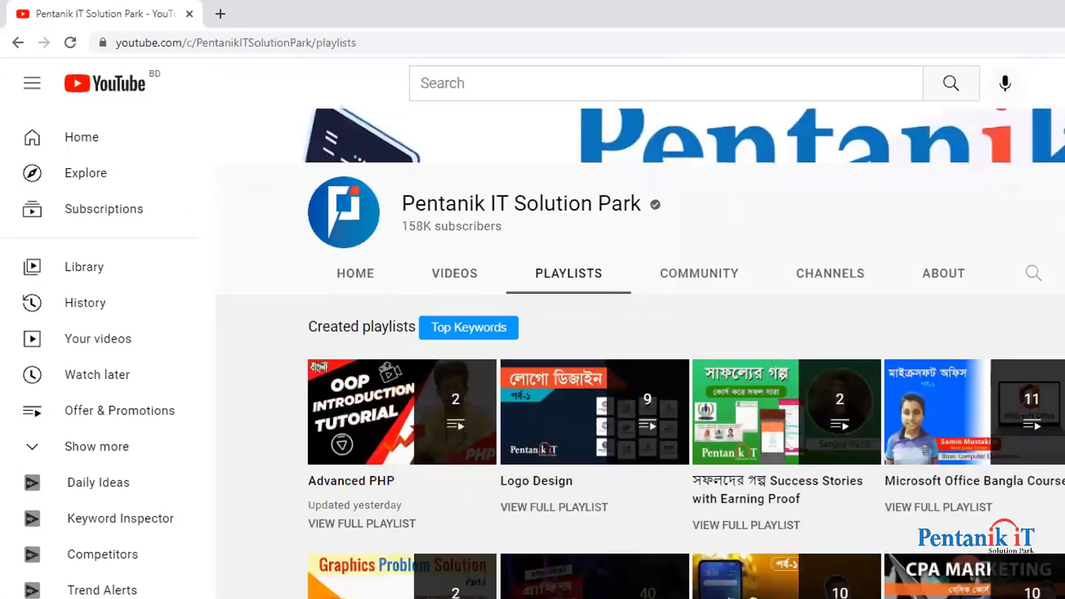
pyautogui.scroll(-5, 809, 342)
pyautogui.scroll(3, 595, 304)
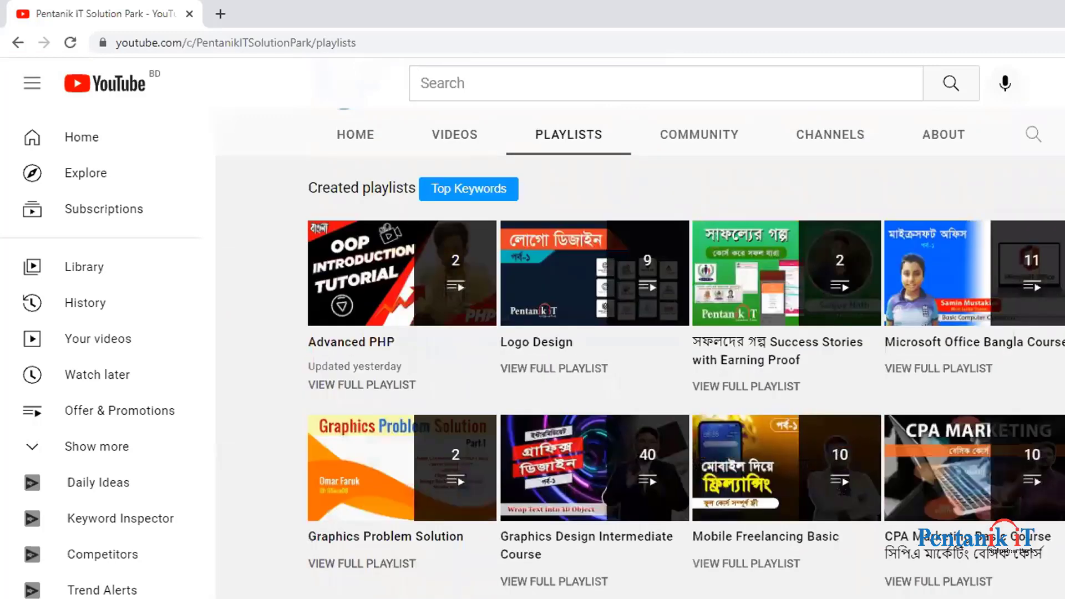
pyautogui.scroll(3, 351, 335)
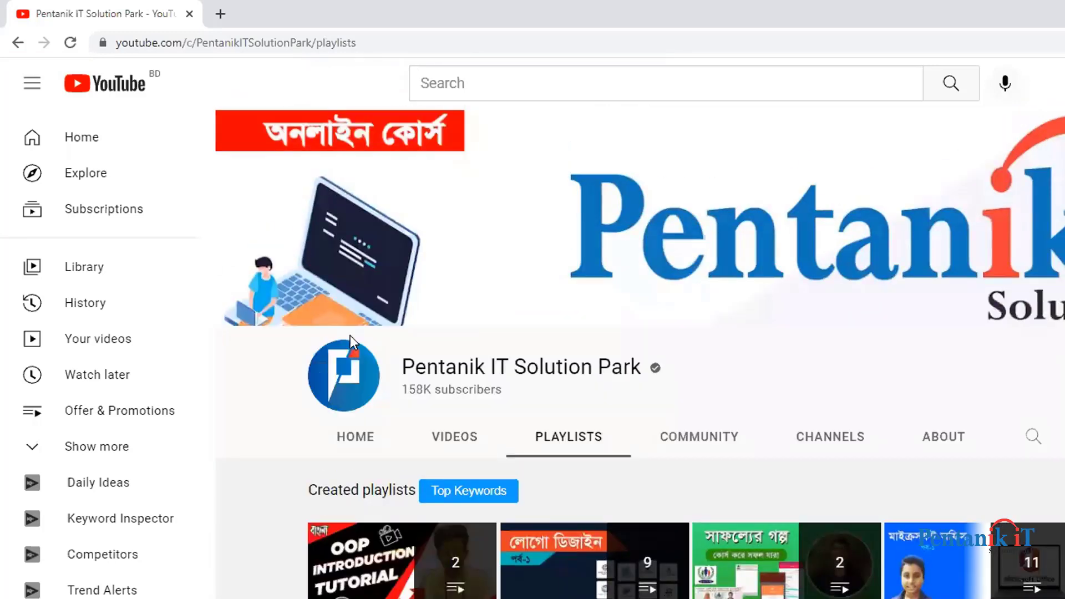
pyautogui.click(356, 444)
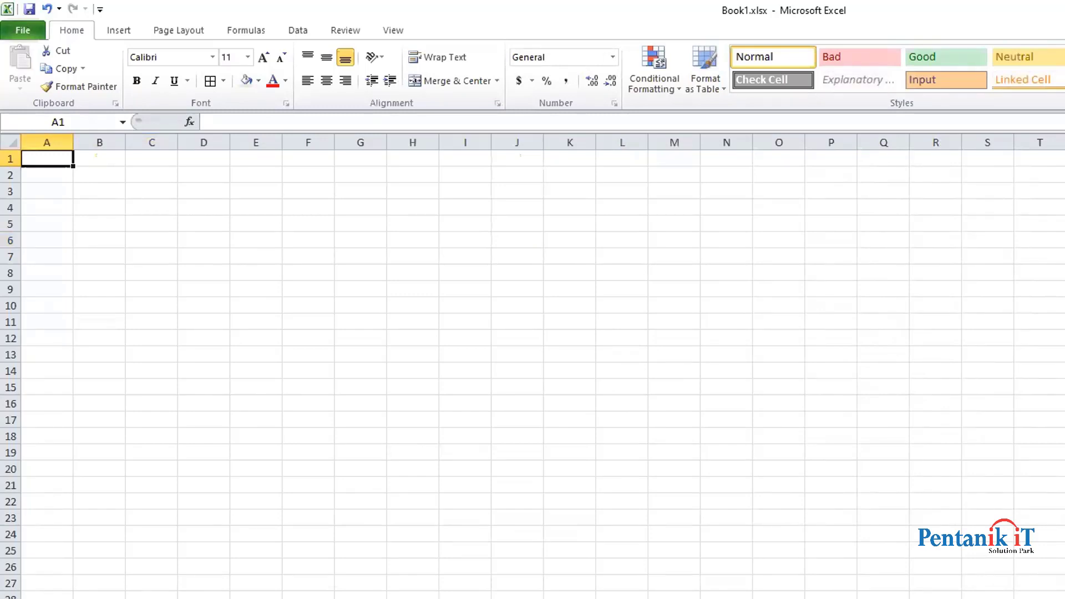
# Enter headers Name, Deignation and Basic in A1:C1, fitting column B to Deignation
pyautogui.write('Name')
pyautogui.press('Tab')
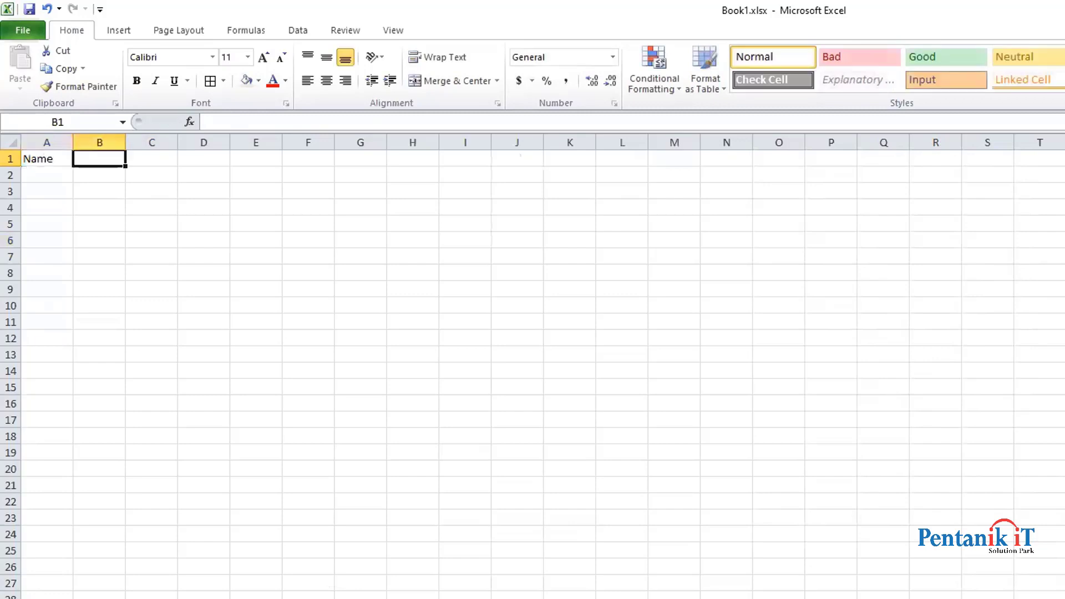
pyautogui.write('Deignati')
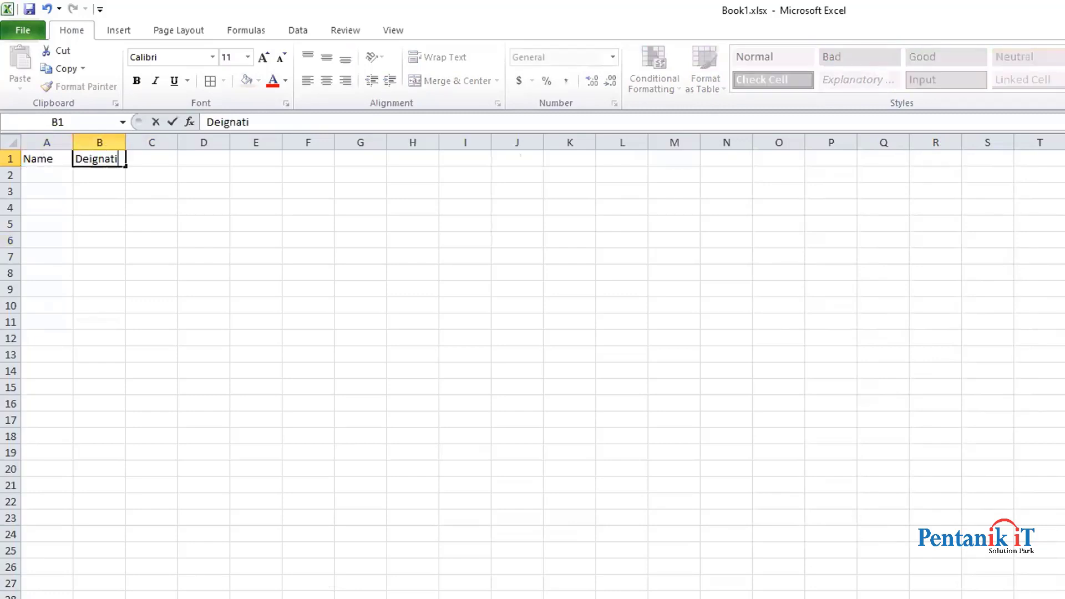
pyautogui.write('on')
pyautogui.press('Tab')
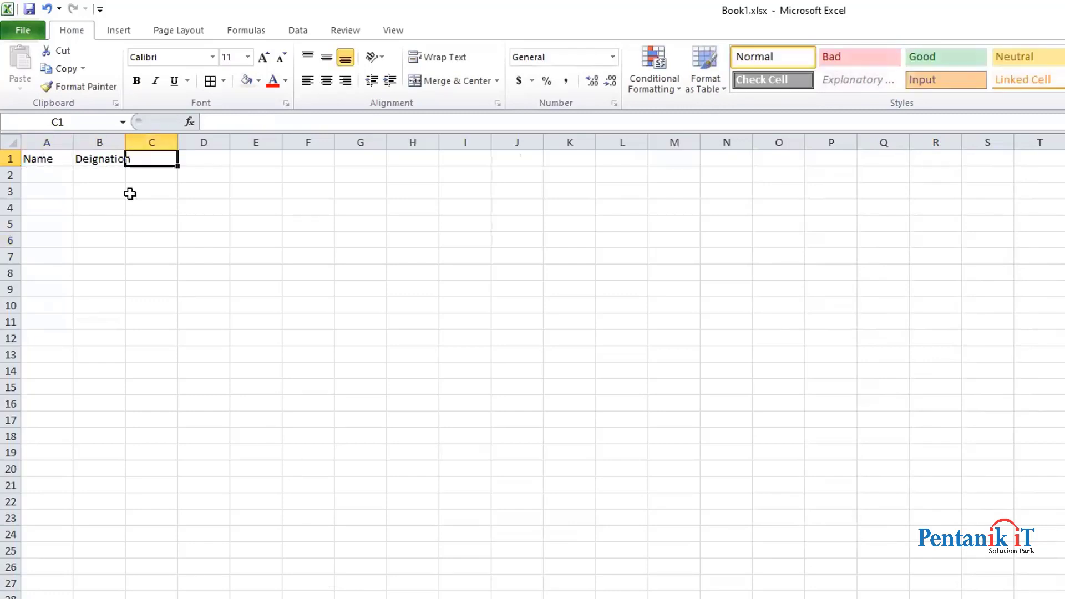
pyautogui.doubleClick(126, 142)
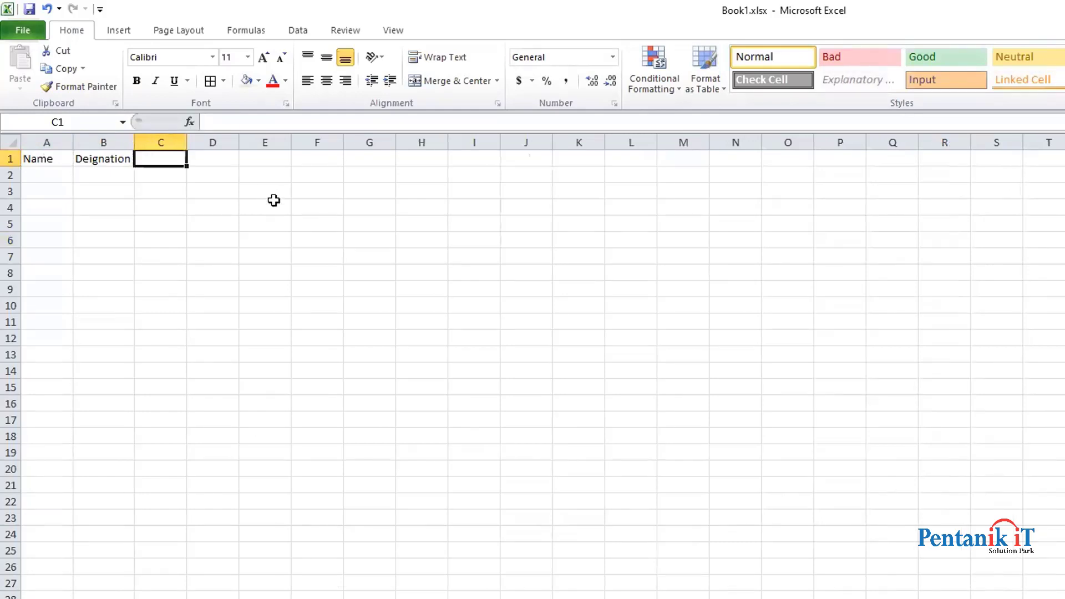
pyautogui.write('Basic')
pyautogui.press('Tab')
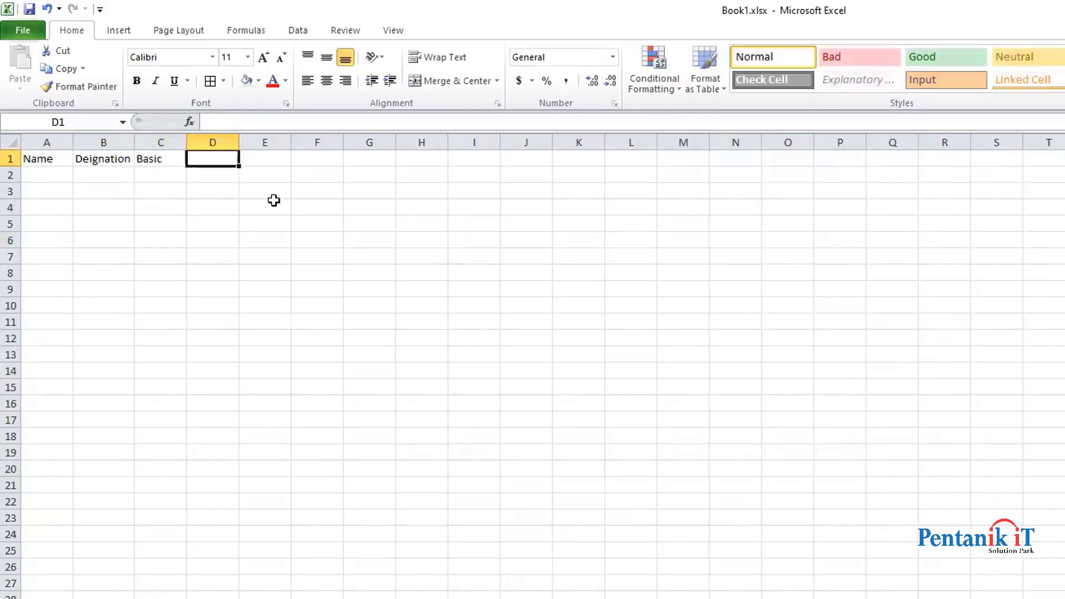
# Enter headers T.A, D.A and Bonus in D1:F1, fixing stray characters
pyautogui.write('T')
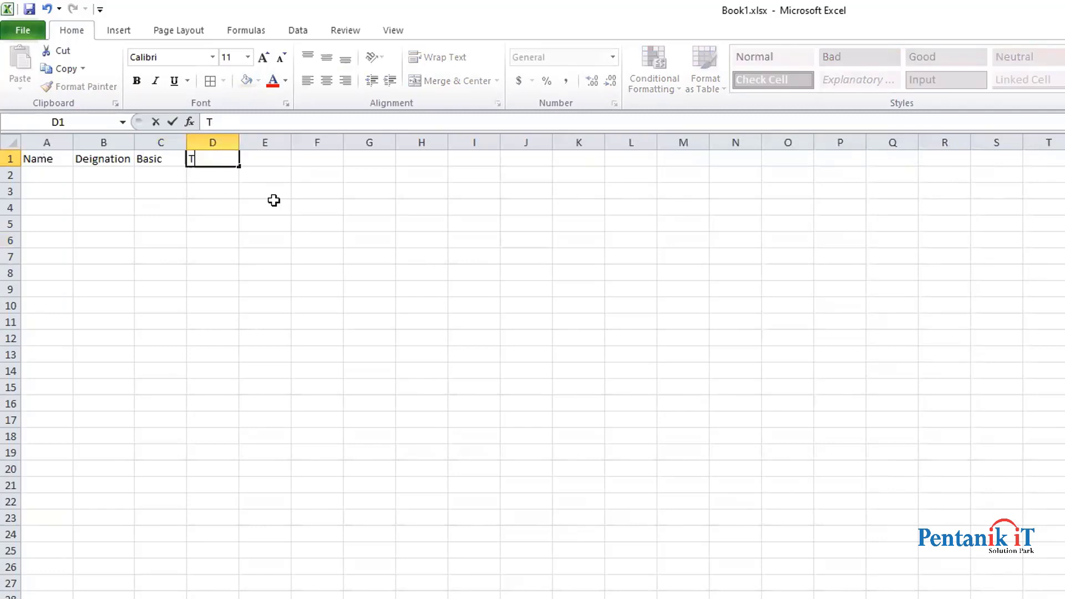
pyautogui.write('/')
pyautogui.press('BackSpace')
pyautogui.write('.A')
pyautogui.press('Tab')
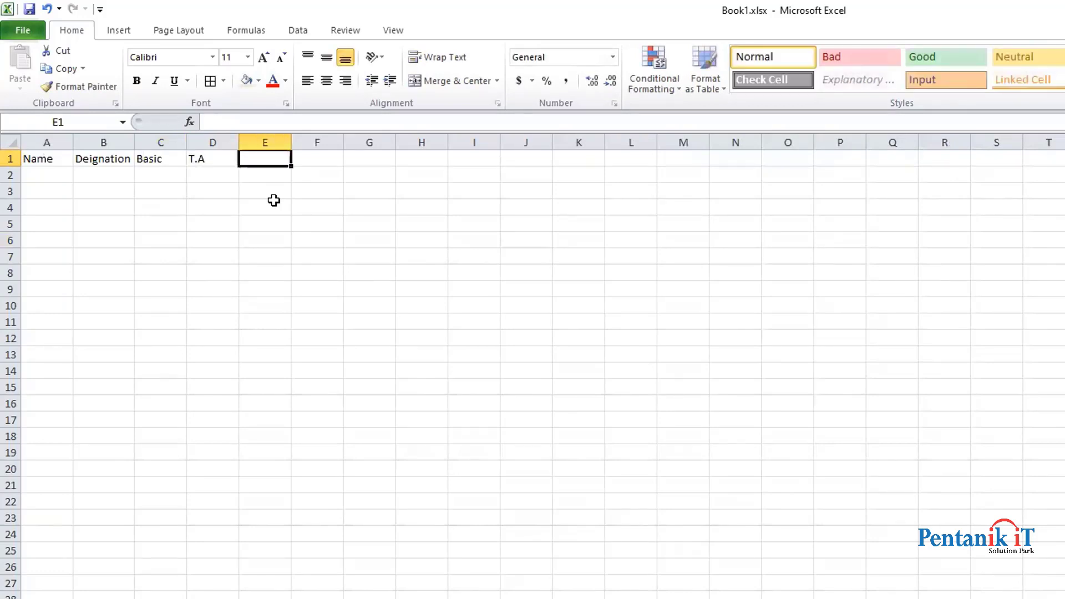
pyautogui.write('D./')
pyautogui.press('BackSpace')
pyautogui.write('A')
pyautogui.press('Tab')
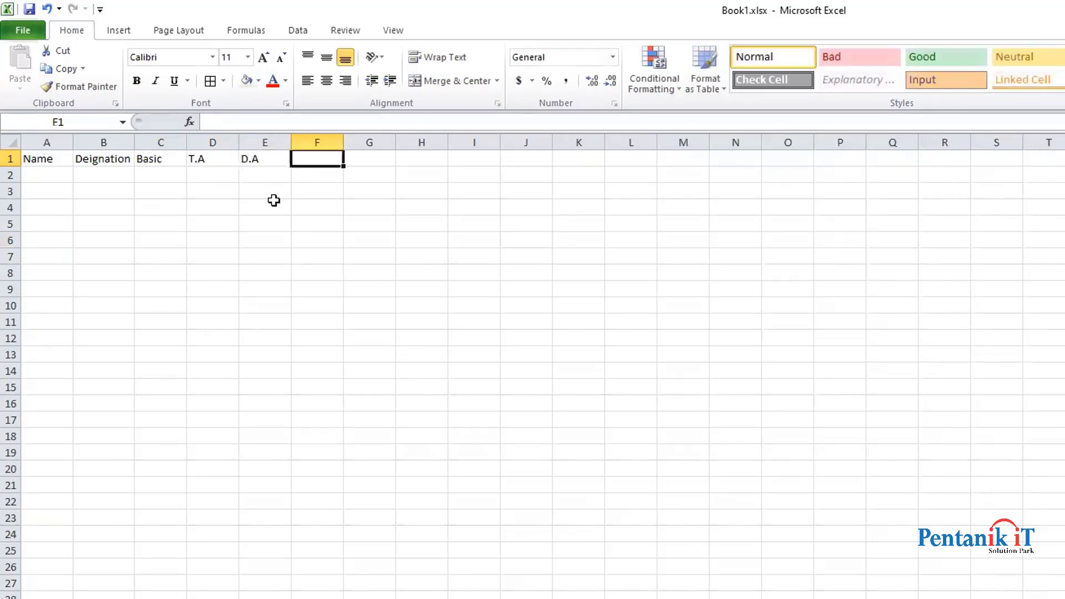
pyautogui.write('Bonus')
pyautogui.press('Tab')
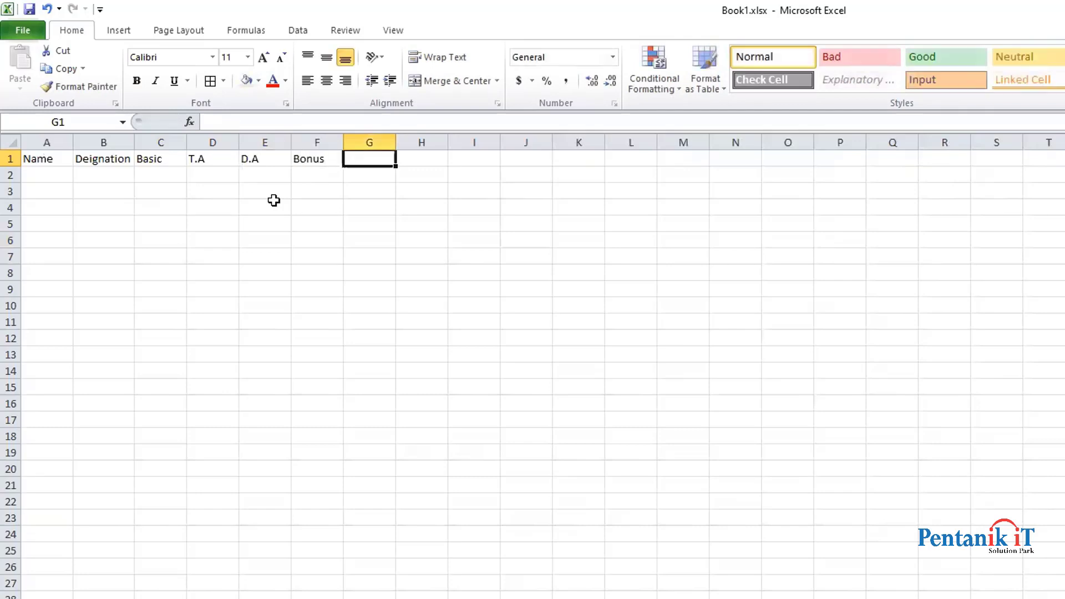
# Enter headers Advance and Final in G1:H1, then move back toward cell A2
pyautogui.write('A')
pyautogui.press('BackSpace')
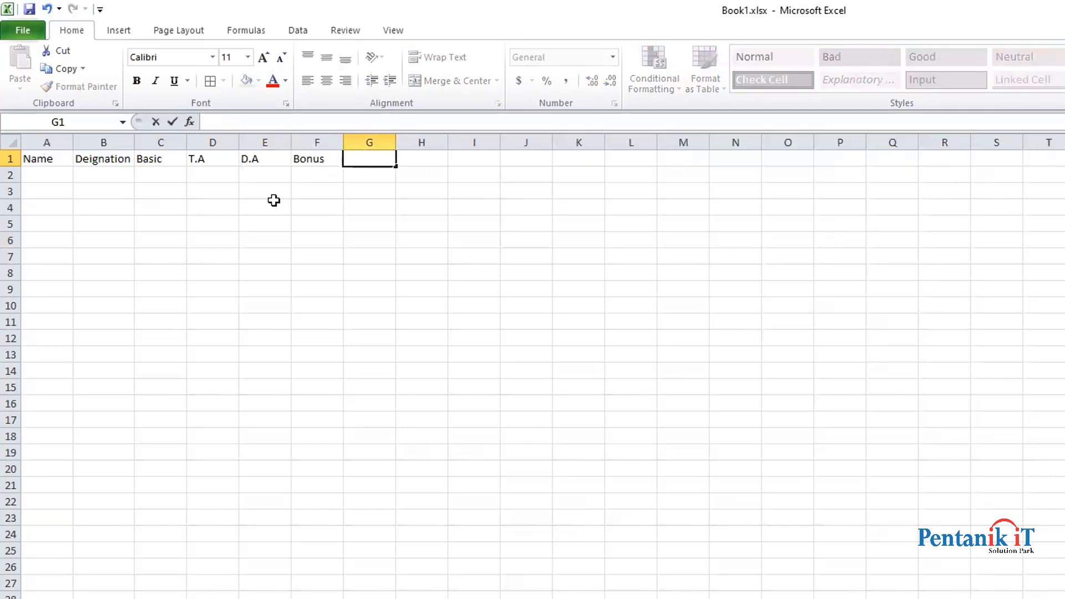
pyautogui.write('A')
pyautogui.write('dn')
pyautogui.press('BackSpace')
pyautogui.press('BackSpace')
pyautogui.write('dvanc')
pyautogui.write('e')
pyautogui.press('Tab')
pyautogui.write('Final')
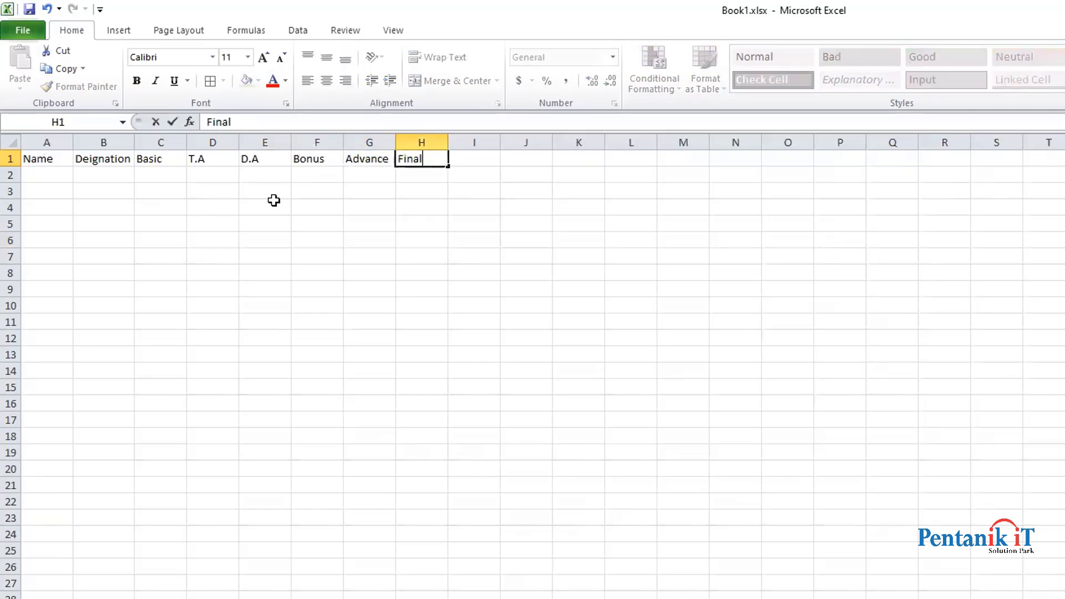
pyautogui.press('Return')
pyautogui.press('Left')
pyautogui.press('Left')
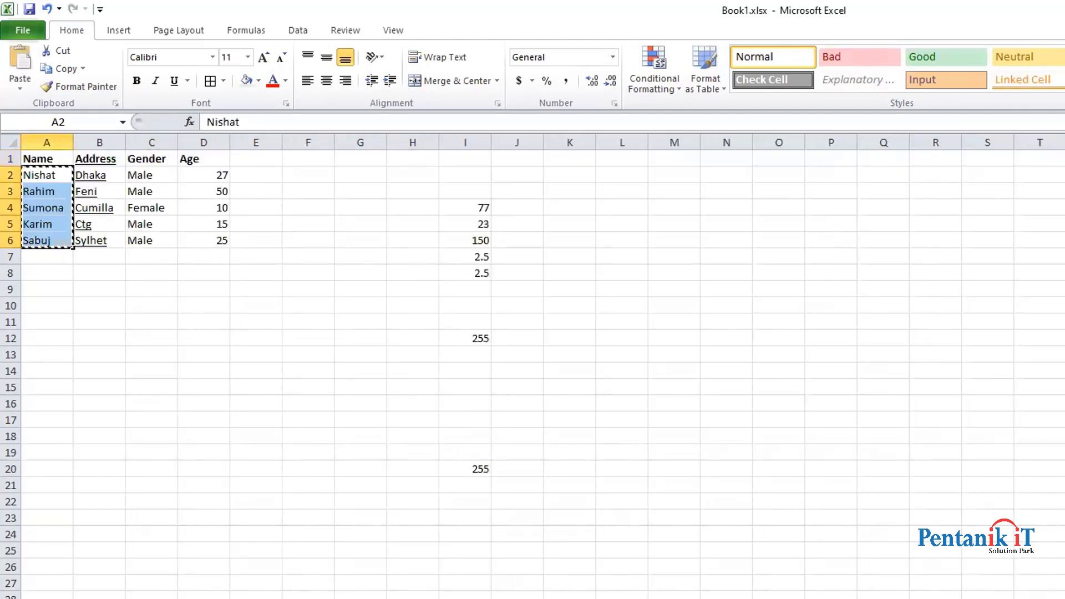
# Paste the five employee names into A2:A6 and enter Manager in B2
pyautogui.hotkey('ctrl', 'pagedown')
pyautogui.write('Nishat Rahim Sumona Karim Sabuj')
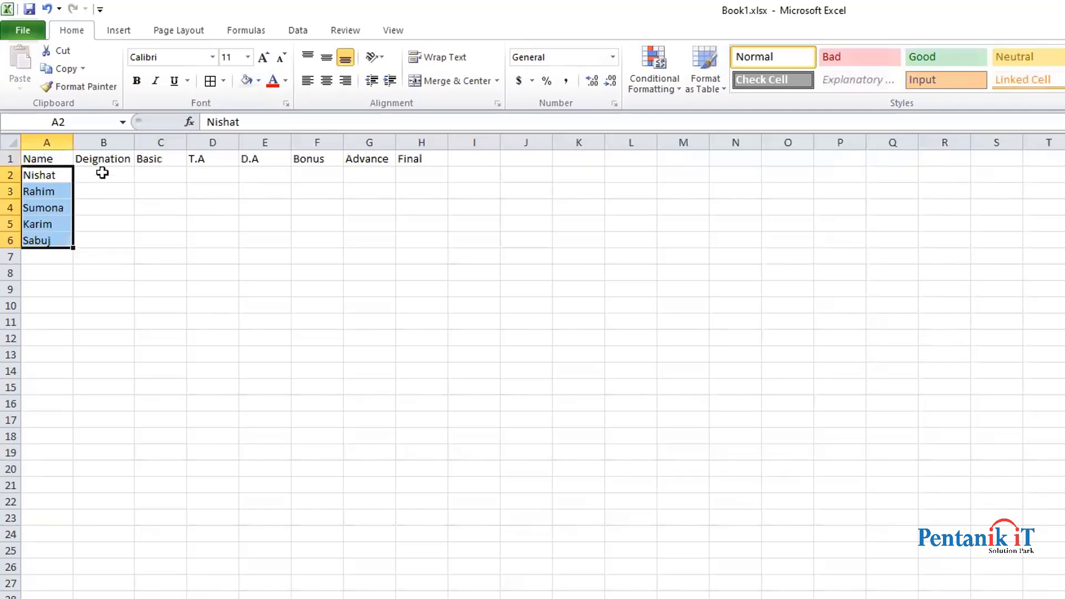
pyautogui.click(103, 172)
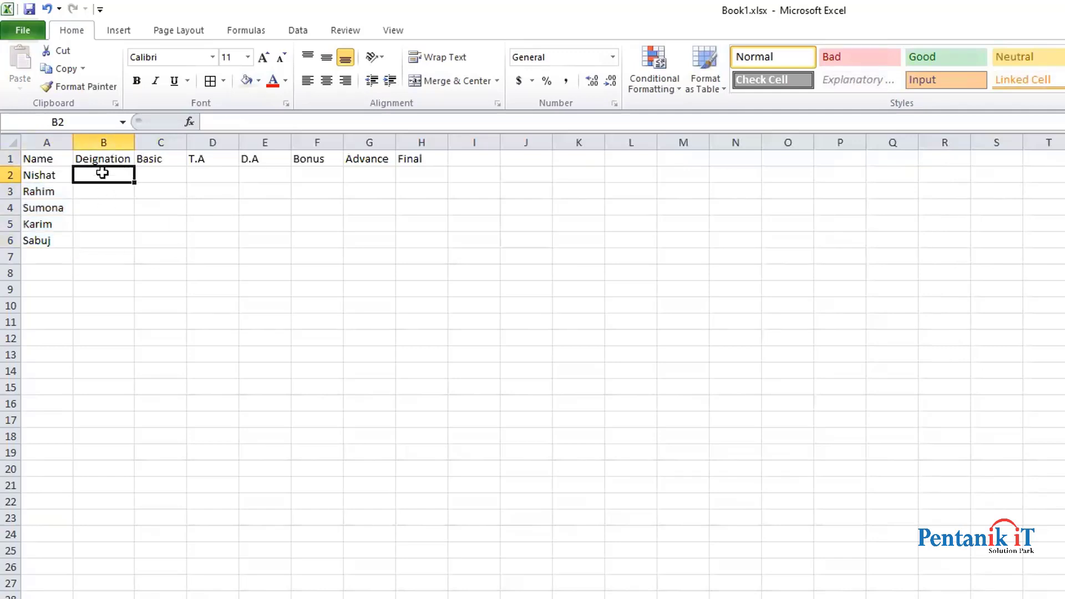
pyautogui.write('Manager')
pyautogui.press('Return')
# Enter designations Asst. Manager, Marketing Officer, Jr. Officer and Officer in B3:B6
pyautogui.write('A')
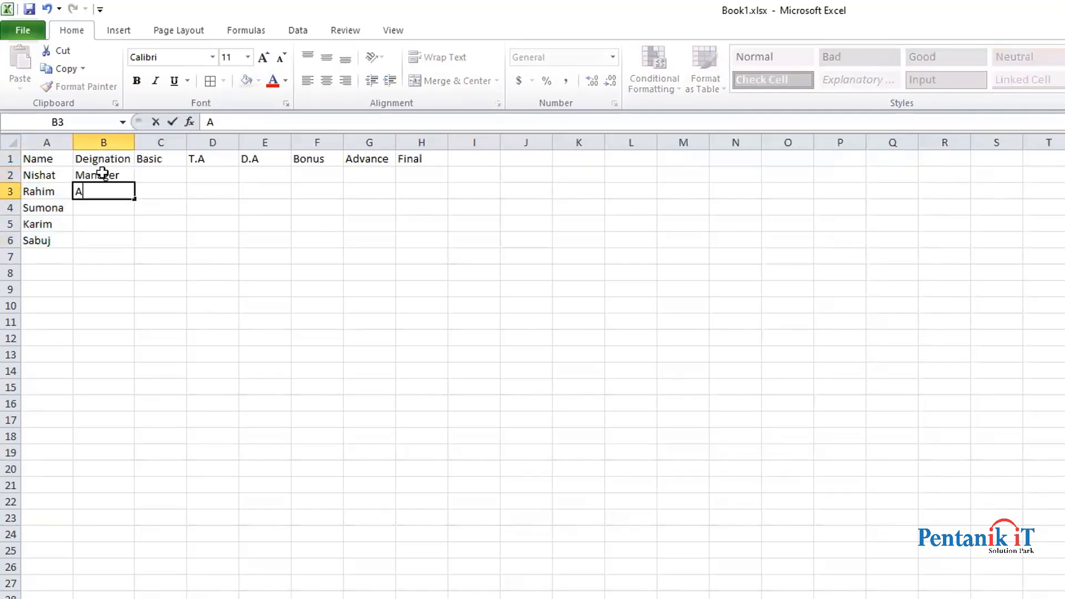
pyautogui.write('sst. Manage')
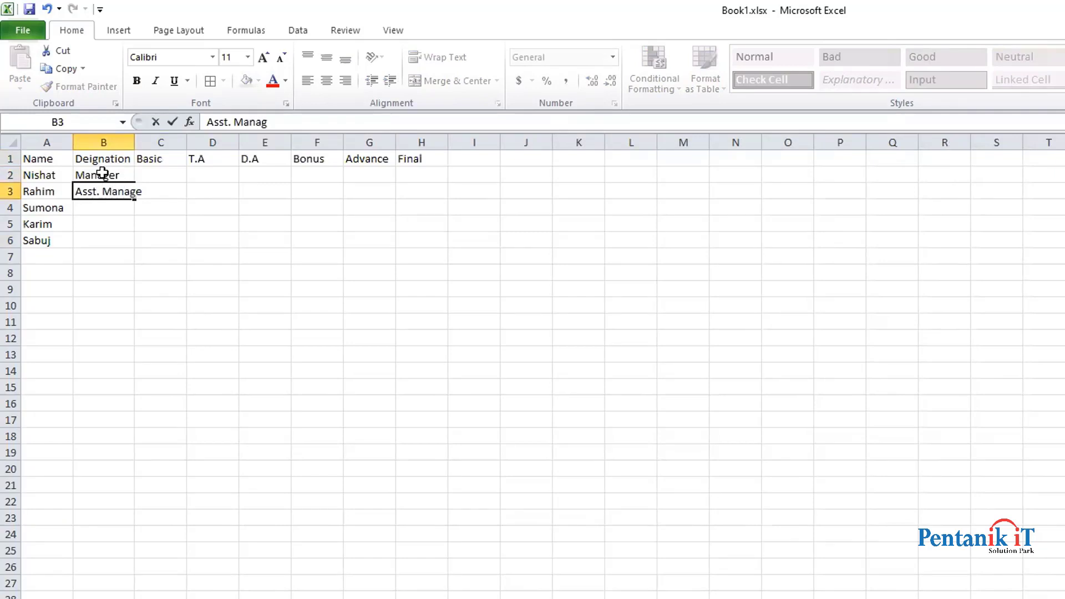
pyautogui.write('r')
pyautogui.press('Return')
pyautogui.write('Marketin')
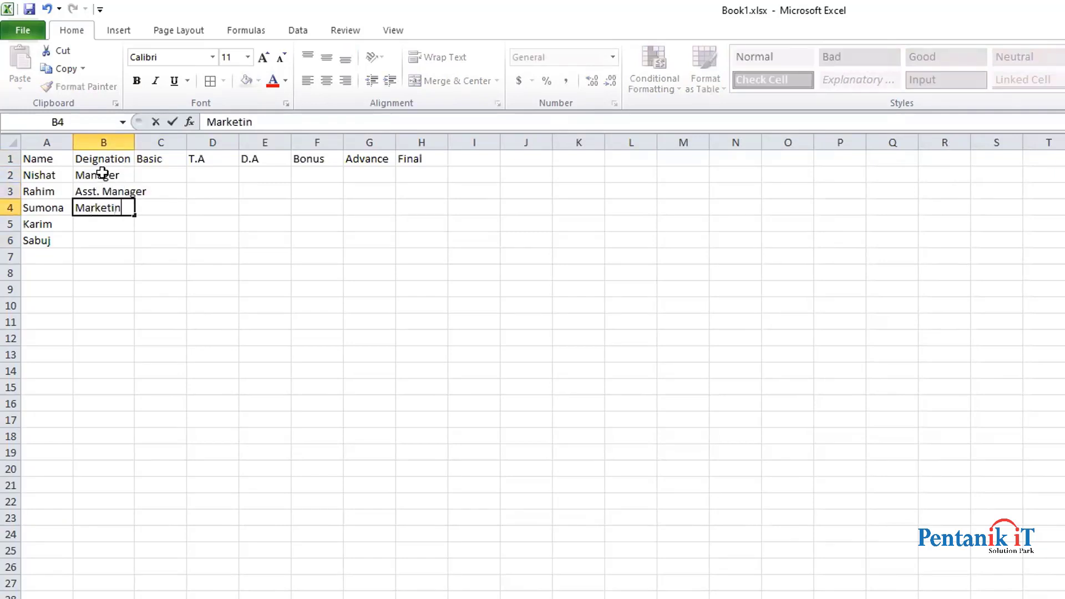
pyautogui.write('g Officer')
pyautogui.press('Return')
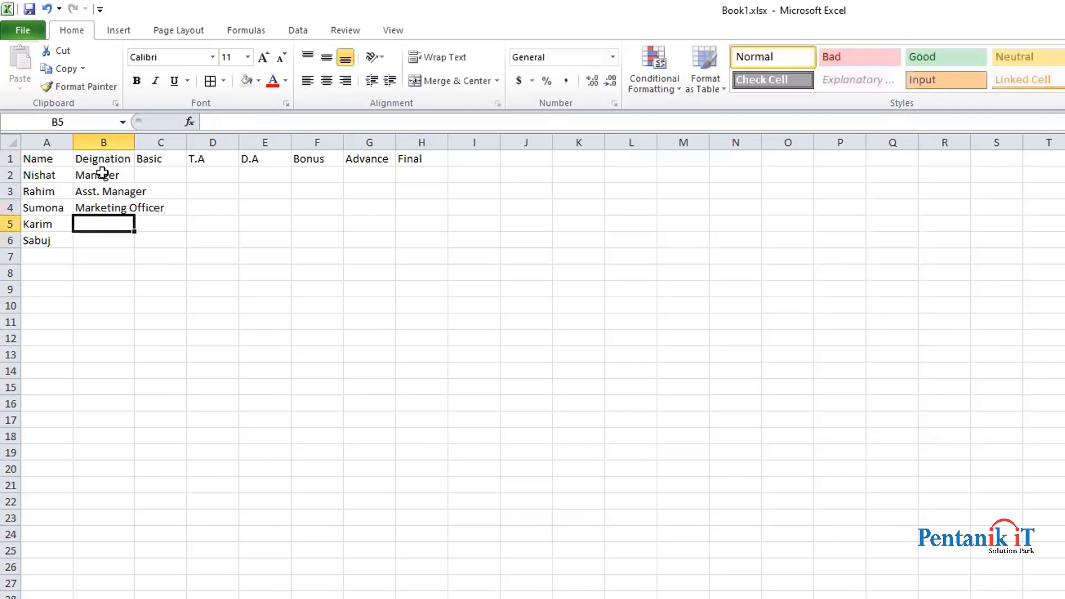
pyautogui.write('Jr. Officer')
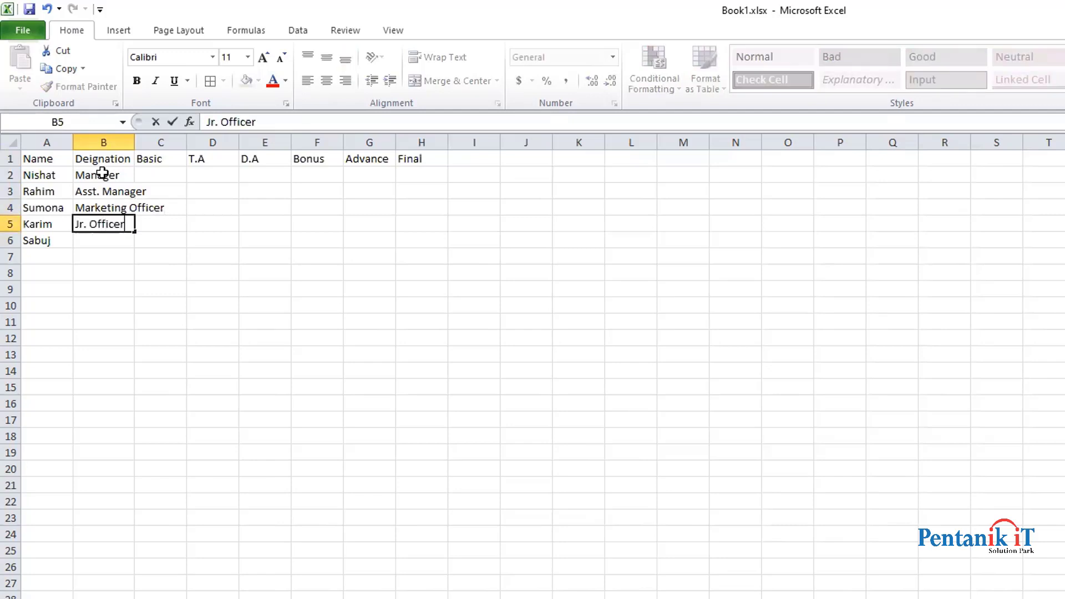
pyautogui.press('Return')
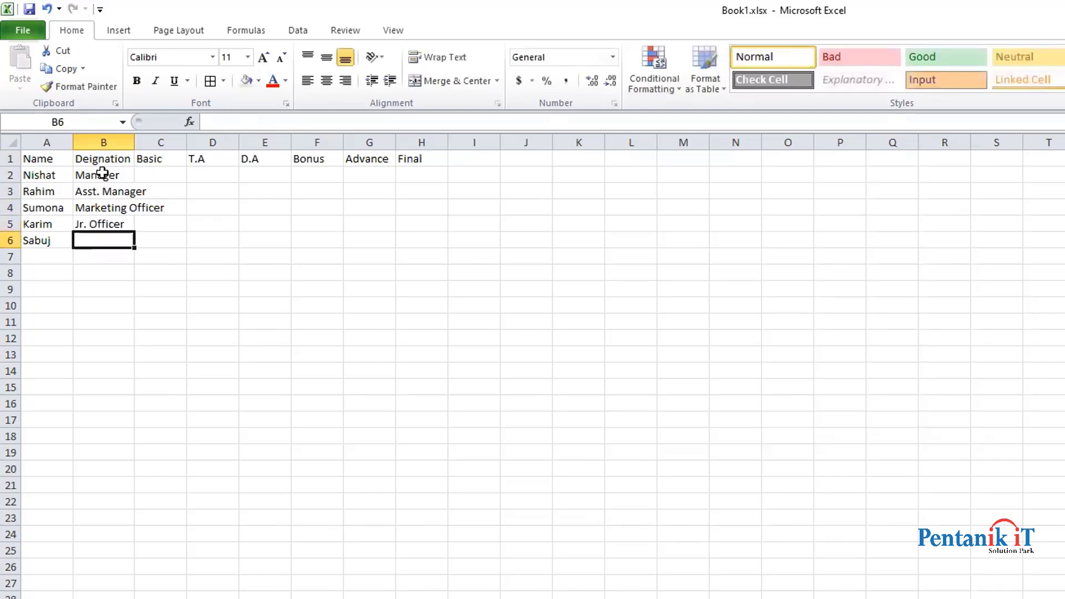
pyautogui.write('Officer')
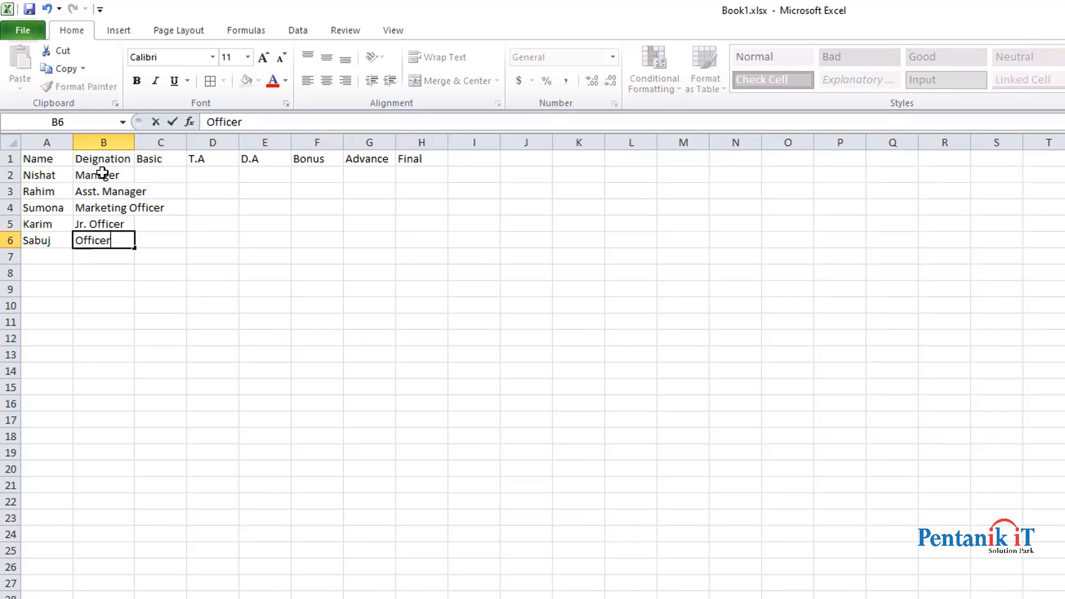
pyautogui.press('Return')
# Autofit column B and enter Basic salaries 50000, 45000, 25000, 20000, 15000 in C2:C6
pyautogui.doubleClick(134, 142)
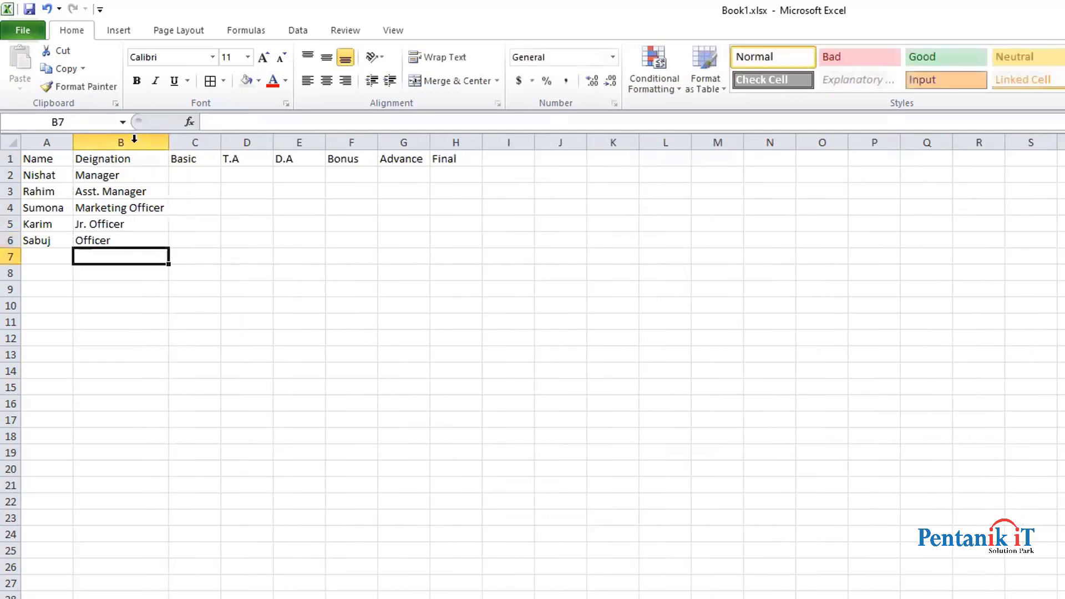
pyautogui.click(203, 181)
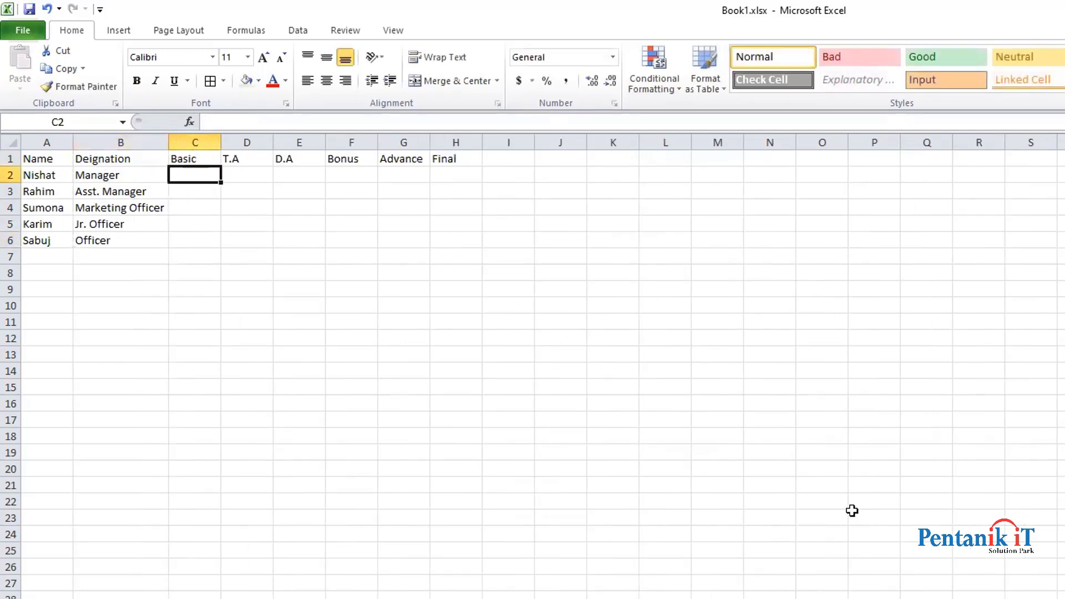
pyautogui.write('50000')
pyautogui.press('Return')
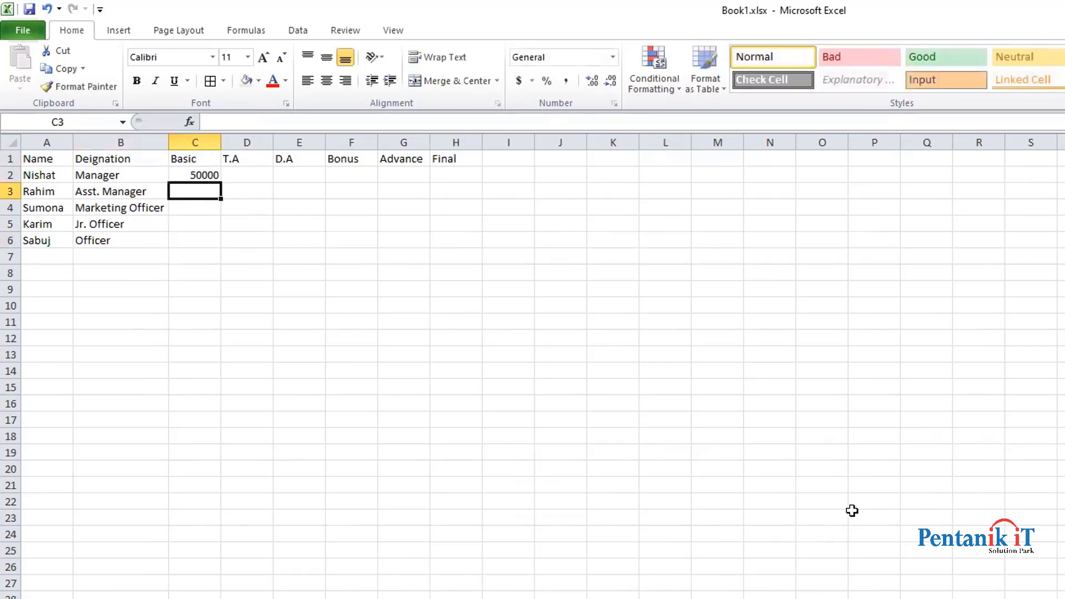
pyautogui.write('300')
pyautogui.press('BackSpace')
pyautogui.press('BackSpace')
pyautogui.press('BackSpace')
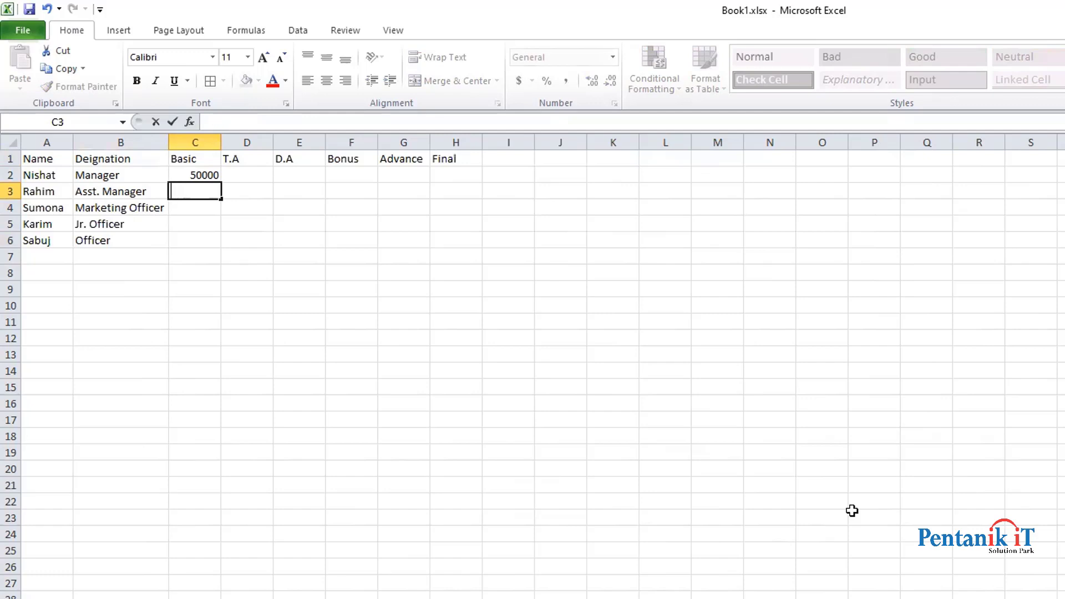
pyautogui.write('4500')
pyautogui.write('0')
pyautogui.press('Return')
pyautogui.write('25000')
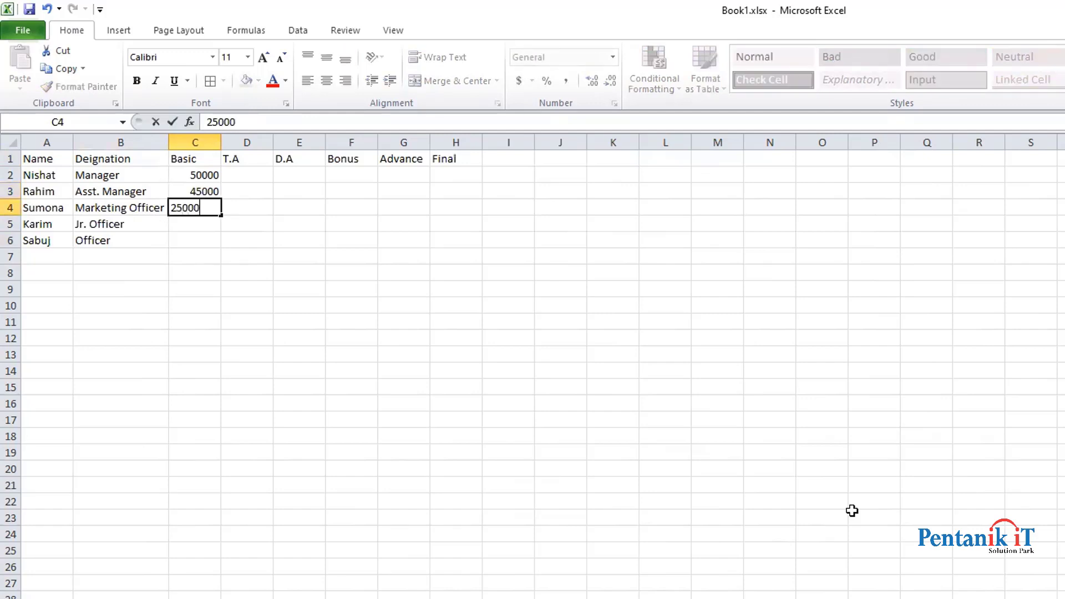
pyautogui.press('Return')
pyautogui.write('2000')
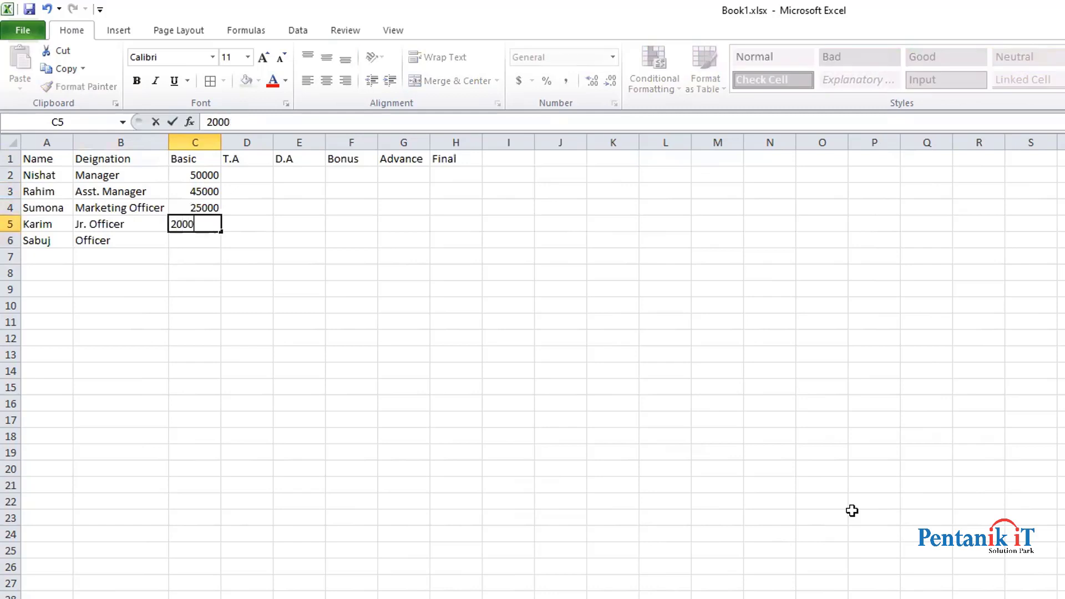
pyautogui.write('0')
pyautogui.press('Return')
pyautogui.write('150')
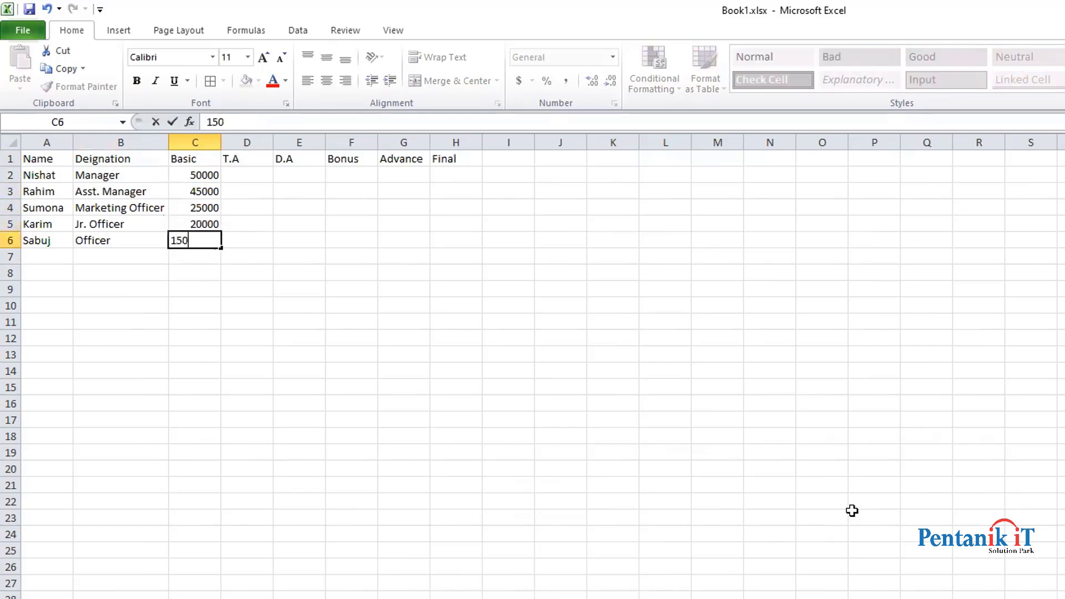
pyautogui.write('00')
pyautogui.press('Return')
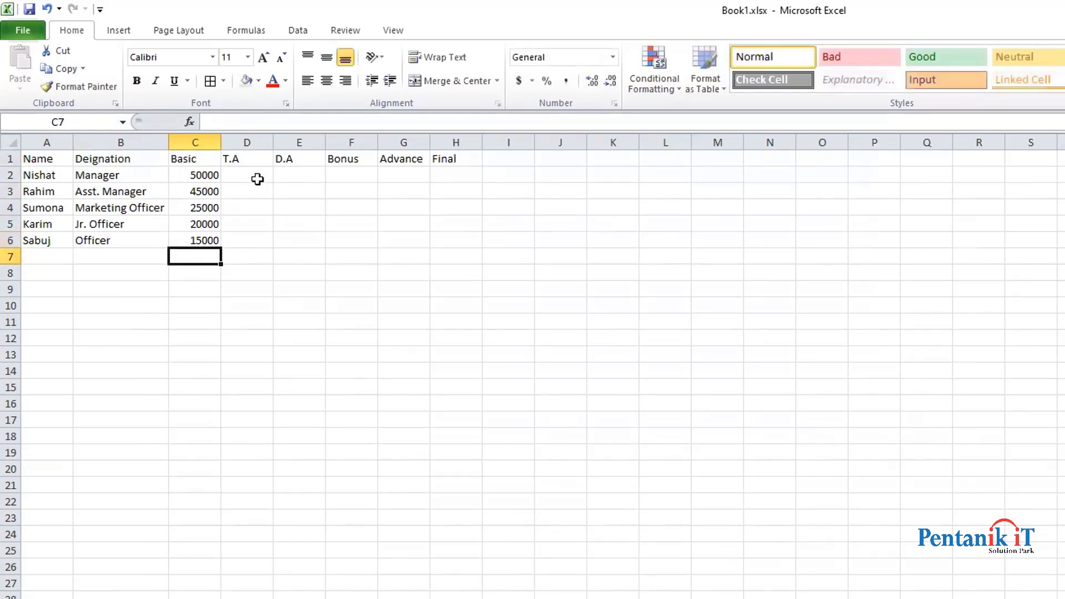
# Enter T.A values 1000, 500, 500, 0, 0 in D2:D6
pyautogui.click(256, 178)
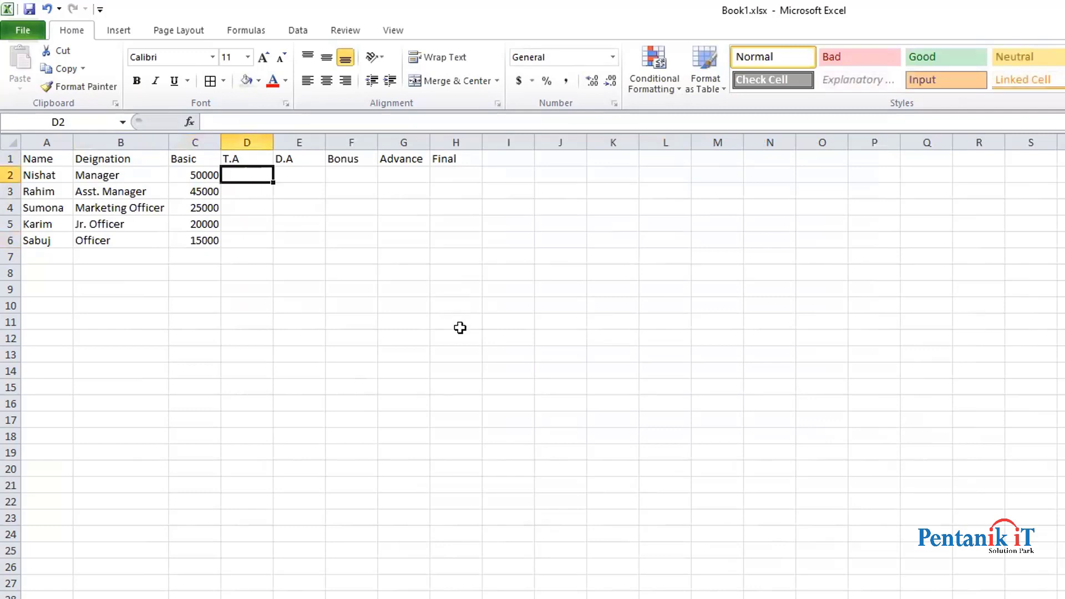
pyautogui.press('Down')
pyautogui.press('Down')
pyautogui.press('Down')
pyautogui.press('Up')
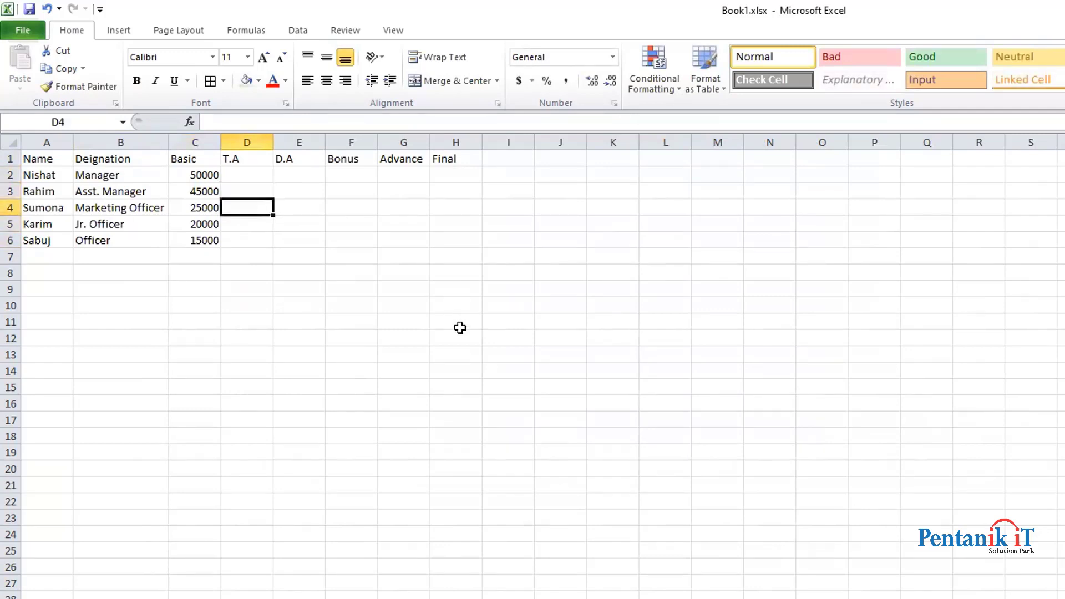
pyautogui.press('Up')
pyautogui.press('Up')
pyautogui.press('Up')
pyautogui.press('Down')
pyautogui.press('Down')
pyautogui.press('Up')
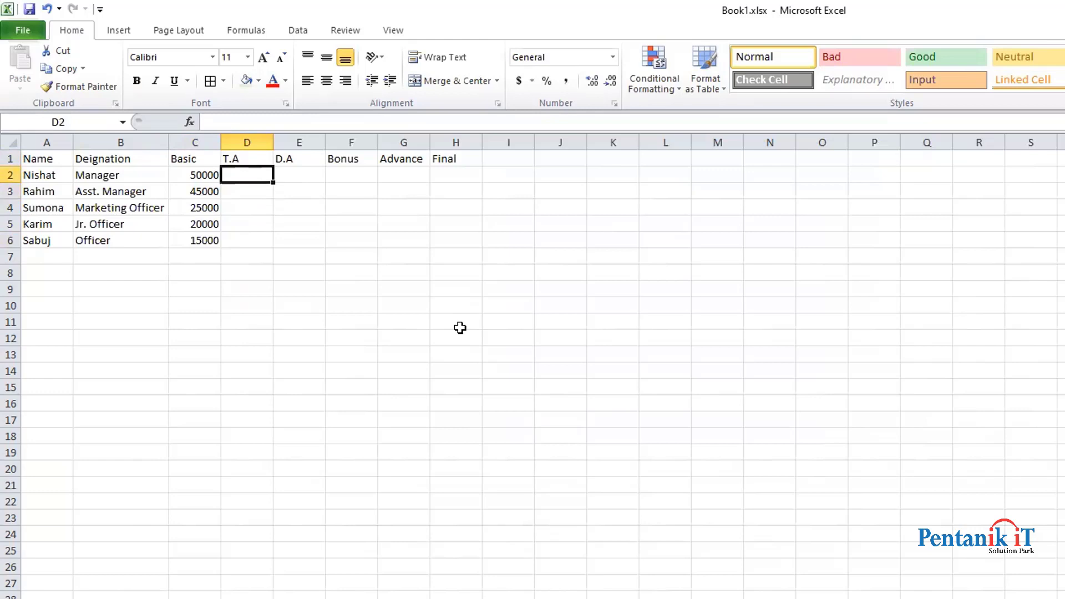
pyautogui.press('Up')
pyautogui.press('Down')
pyautogui.press('Down')
pyautogui.press('Up')
pyautogui.write('100')
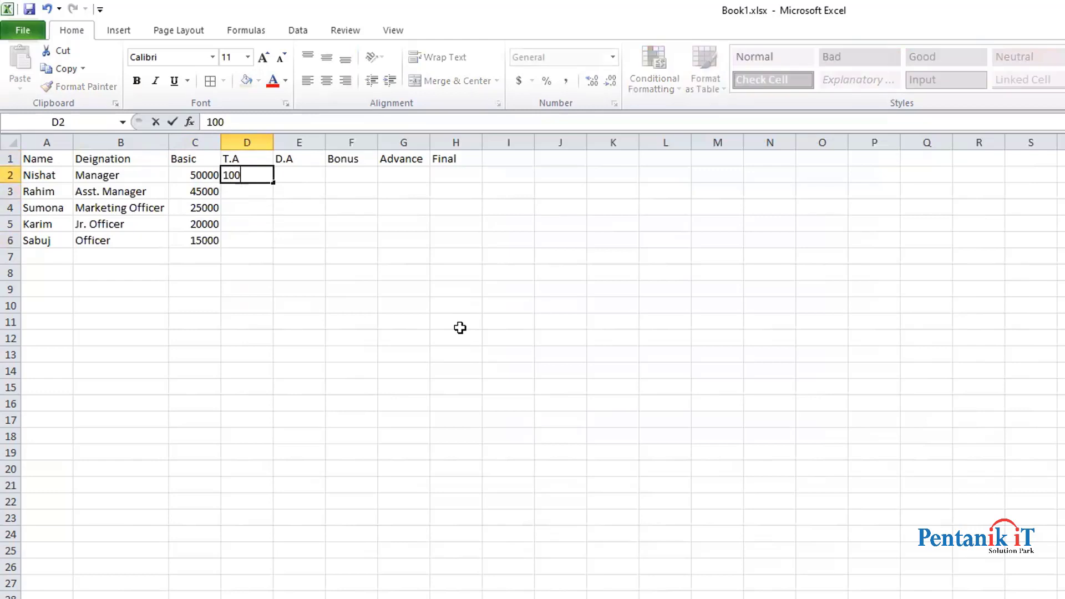
pyautogui.write('0')
pyautogui.press('Return')
pyautogui.write('500')
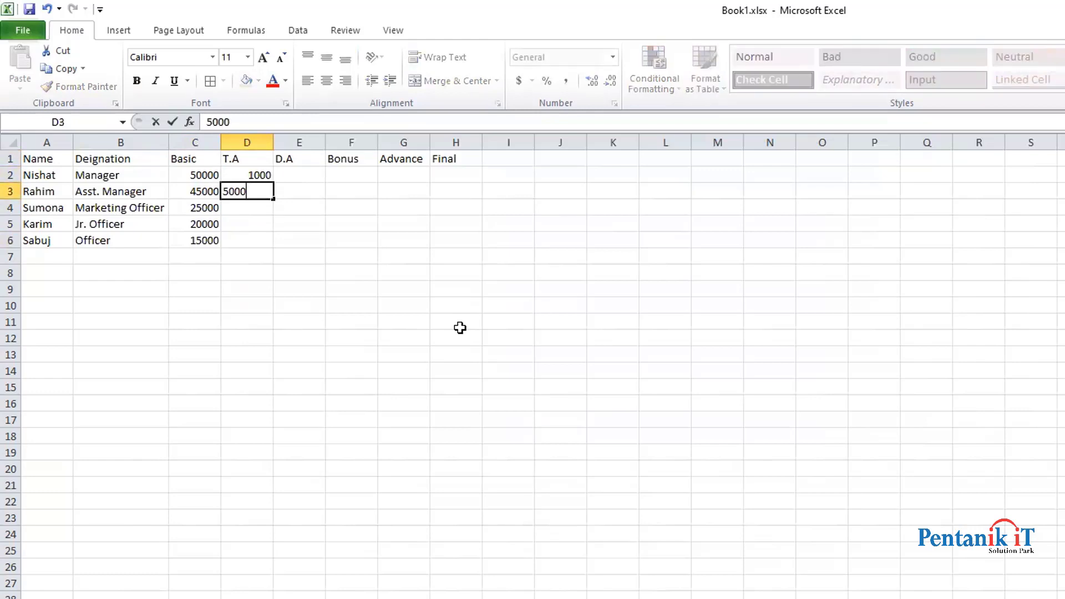
pyautogui.press('Return')
pyautogui.write('500')
pyautogui.press('Return')
pyautogui.write('0')
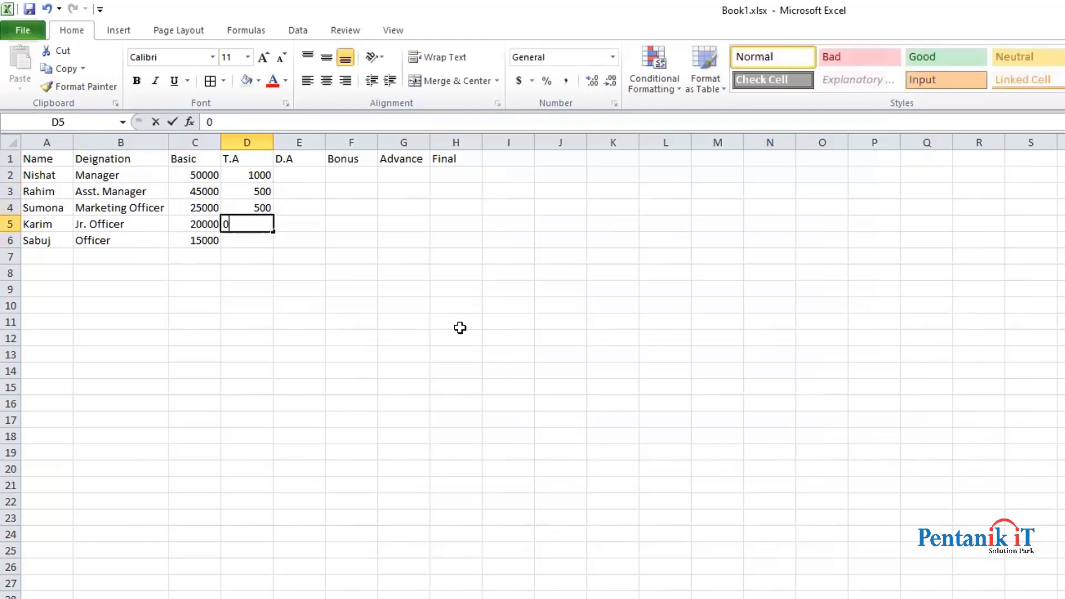
pyautogui.press('Return')
pyautogui.write('0')
pyautogui.press('Return')
# Enter D.A values 2000, 0, 0, 1000, 0 in E2:E6
pyautogui.press('Up')
pyautogui.press('Up')
pyautogui.press('Up')
pyautogui.press('Up')
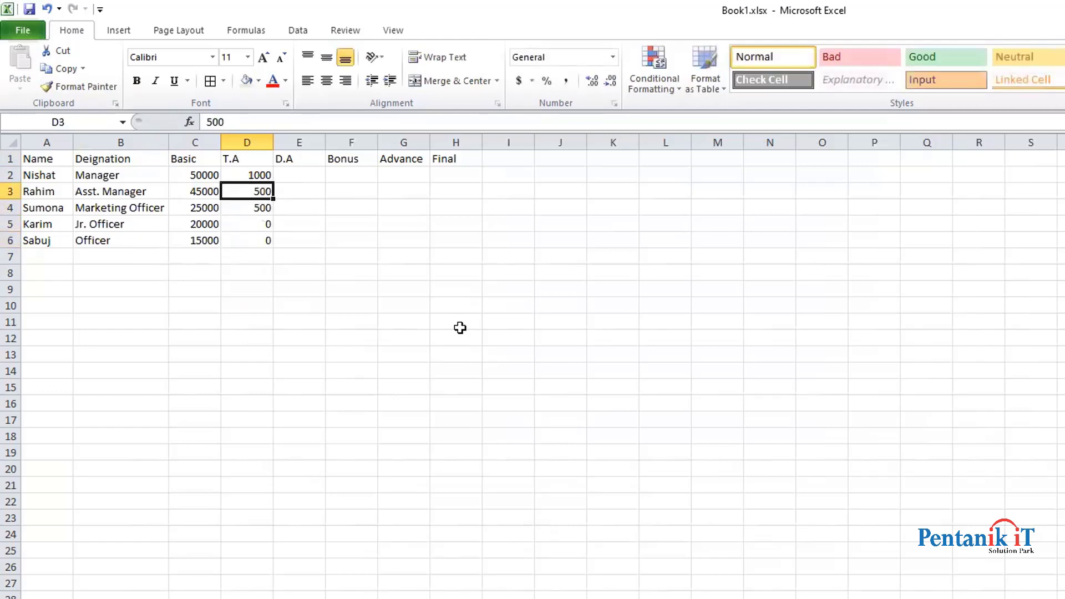
pyautogui.press('Up')
pyautogui.press('Right')
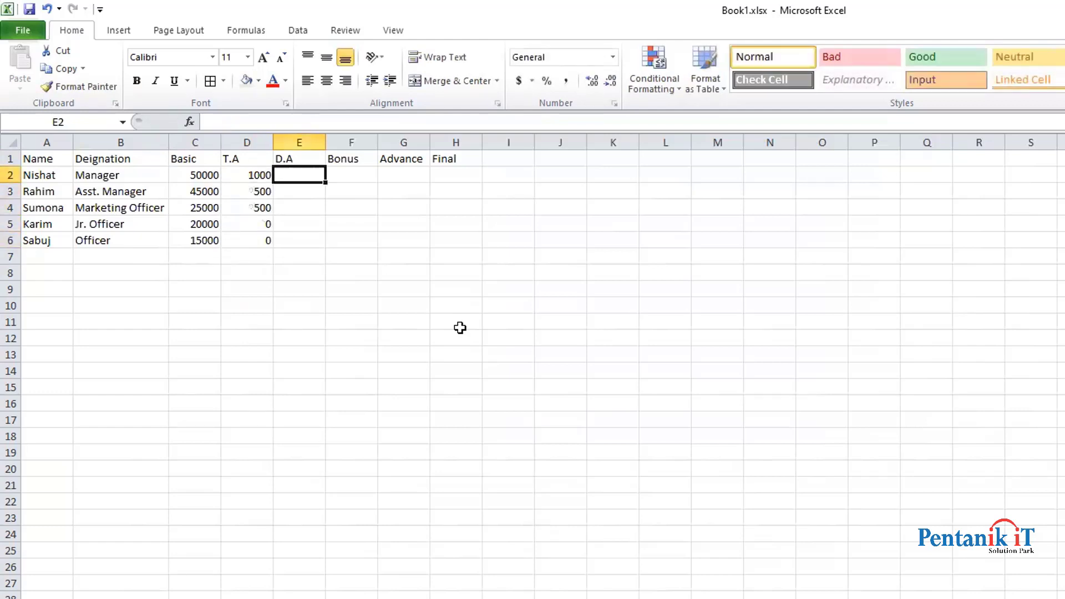
pyautogui.write('2000')
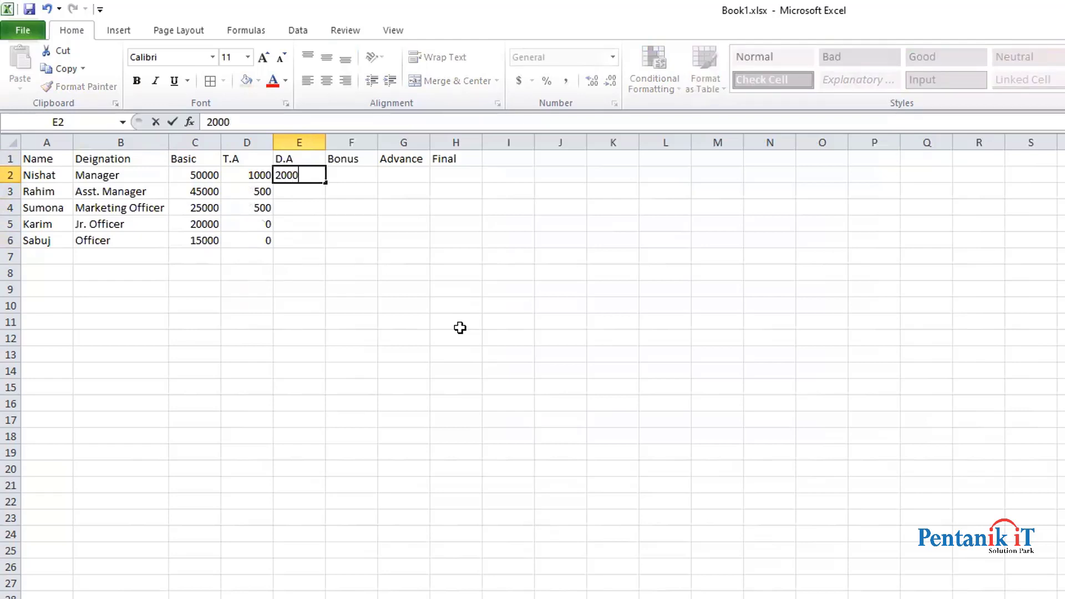
pyautogui.press('Return')
pyautogui.write('0')
pyautogui.press('Return')
pyautogui.write('0')
pyautogui.press('Return')
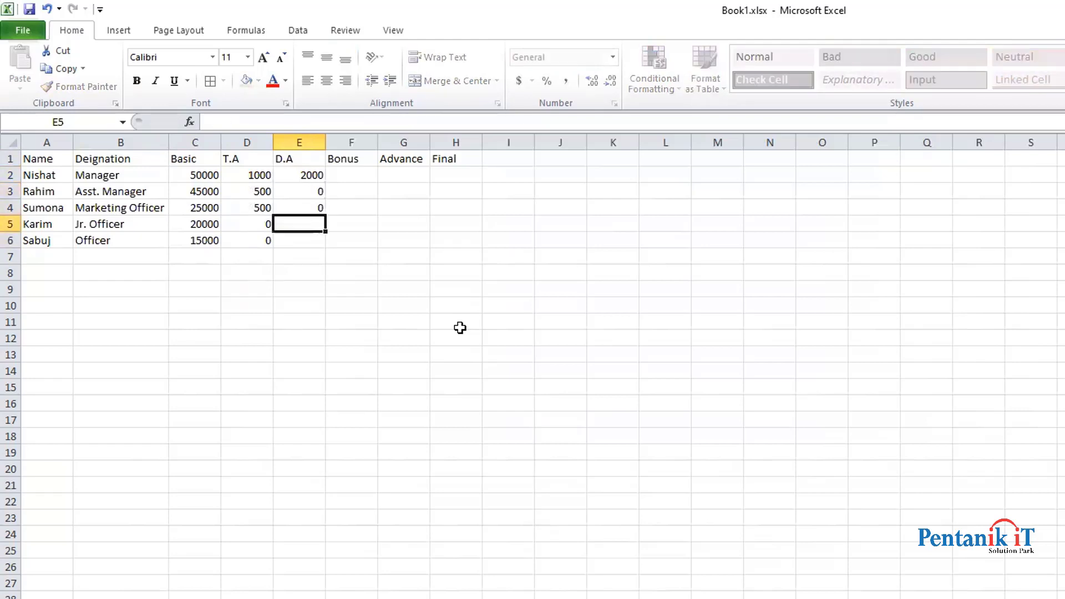
pyautogui.write('1000')
pyautogui.press('Return')
pyautogui.write('0')
pyautogui.press('Return')
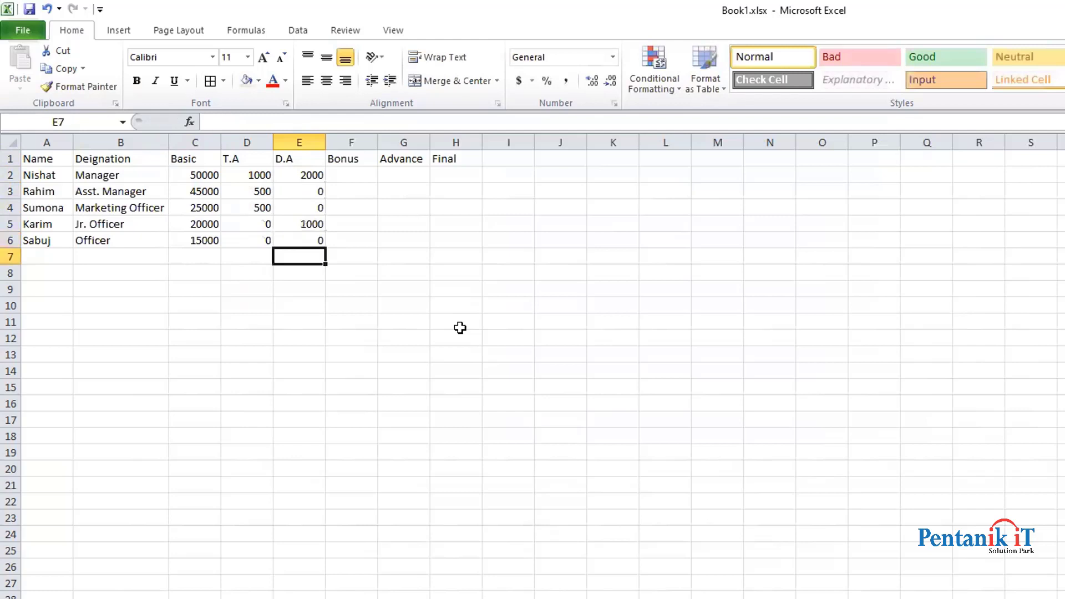
# Enter Bonus values 5000, 0, 0 and 2000 in the Bonus column
pyautogui.click(362, 177)
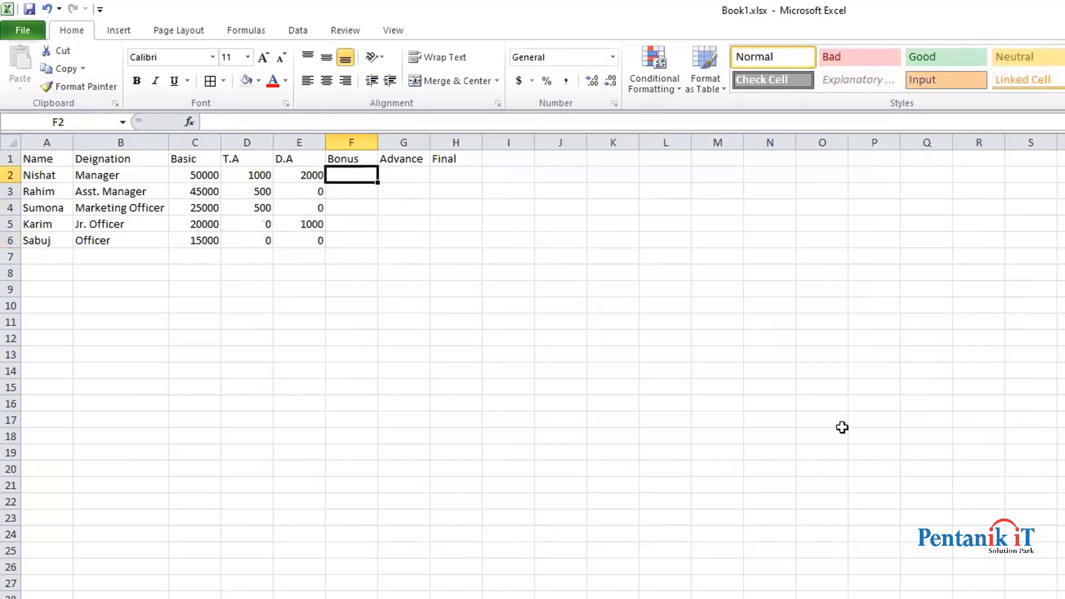
pyautogui.write('5000')
pyautogui.press('Return')
pyautogui.write('0')
pyautogui.press('Return')
pyautogui.press('Return')
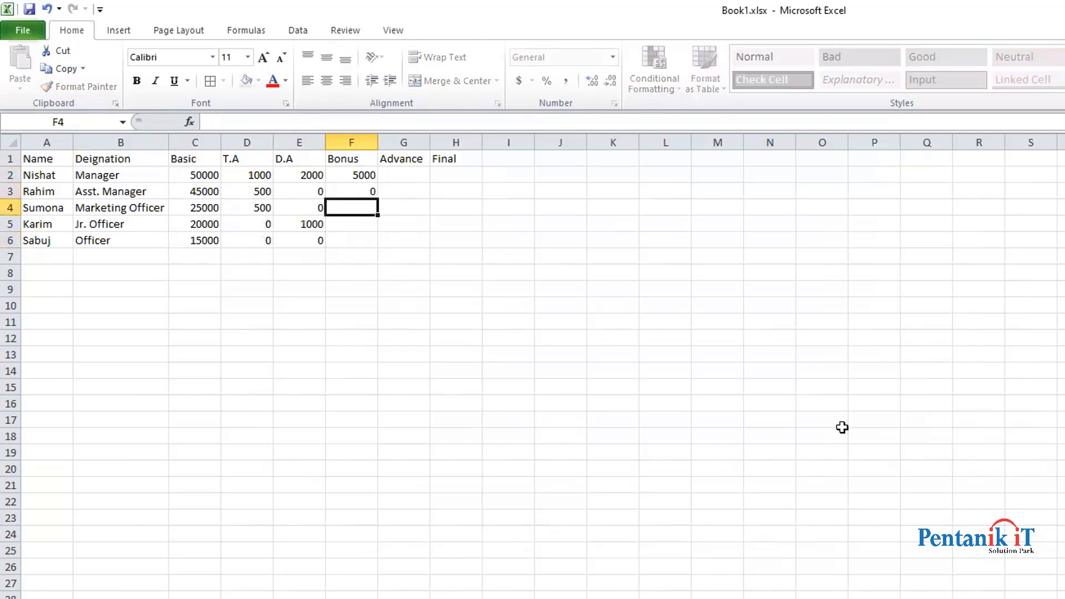
pyautogui.write('00')
pyautogui.press('Return')
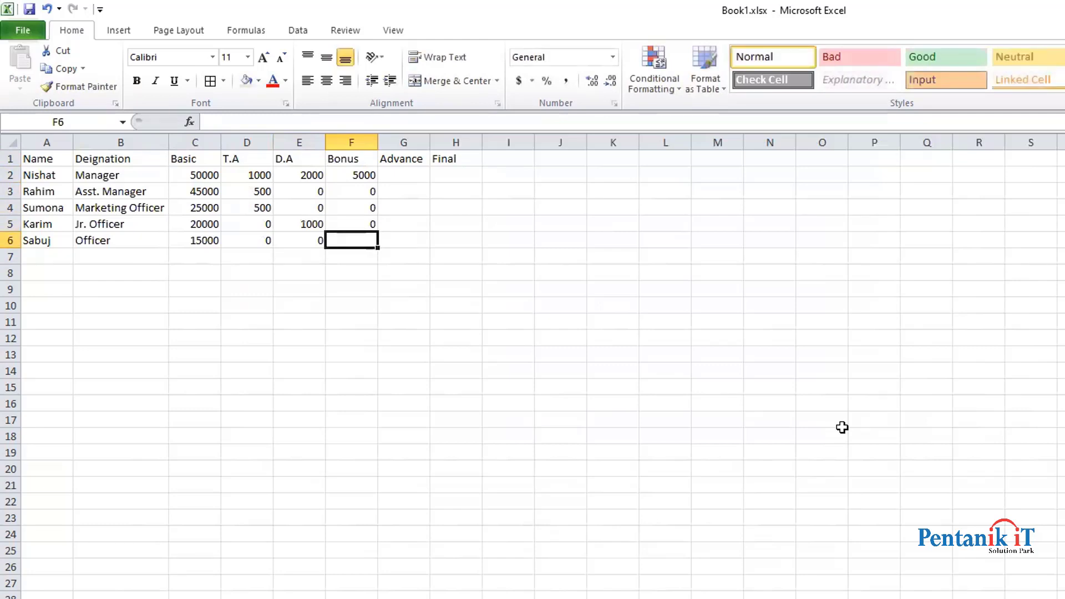
pyautogui.write('2000')
pyautogui.press('Return')
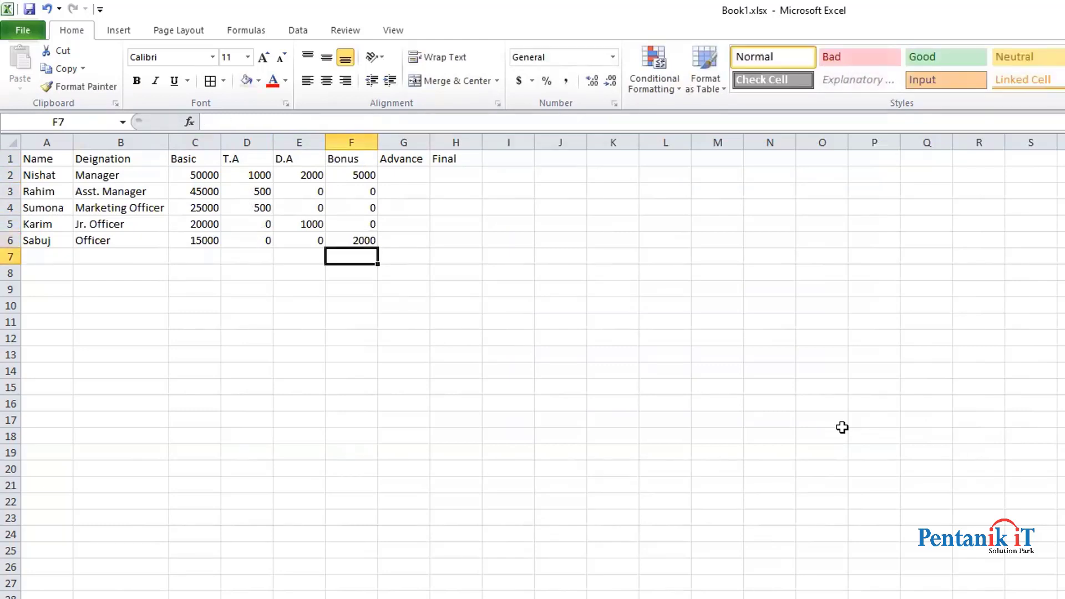
# Enter Advance values 10000, 0, 1000, 0, 0 in G2:G6
pyautogui.click(410, 176)
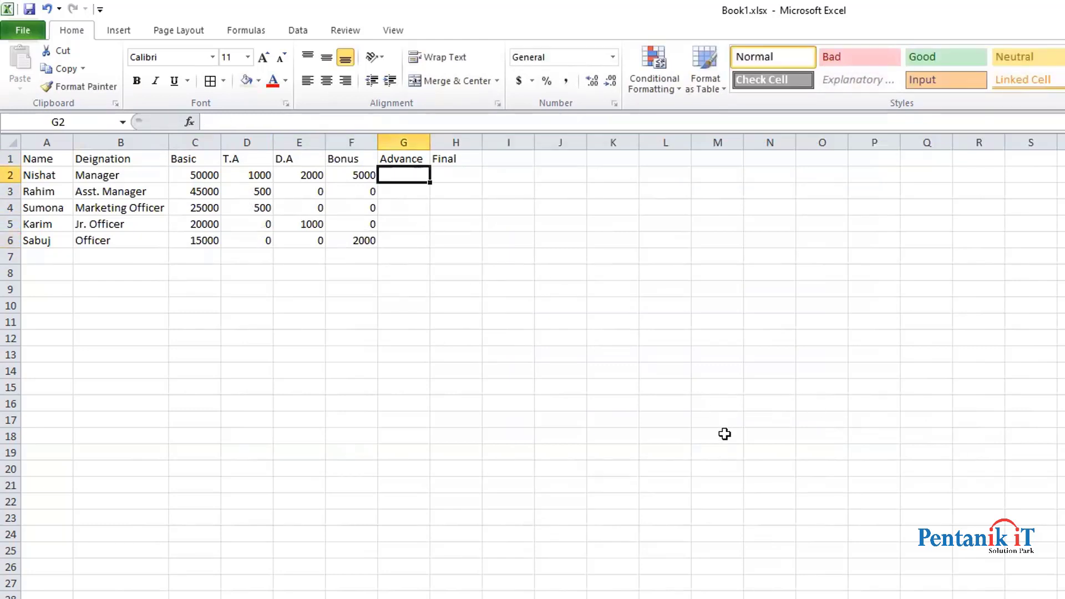
pyautogui.write('10000')
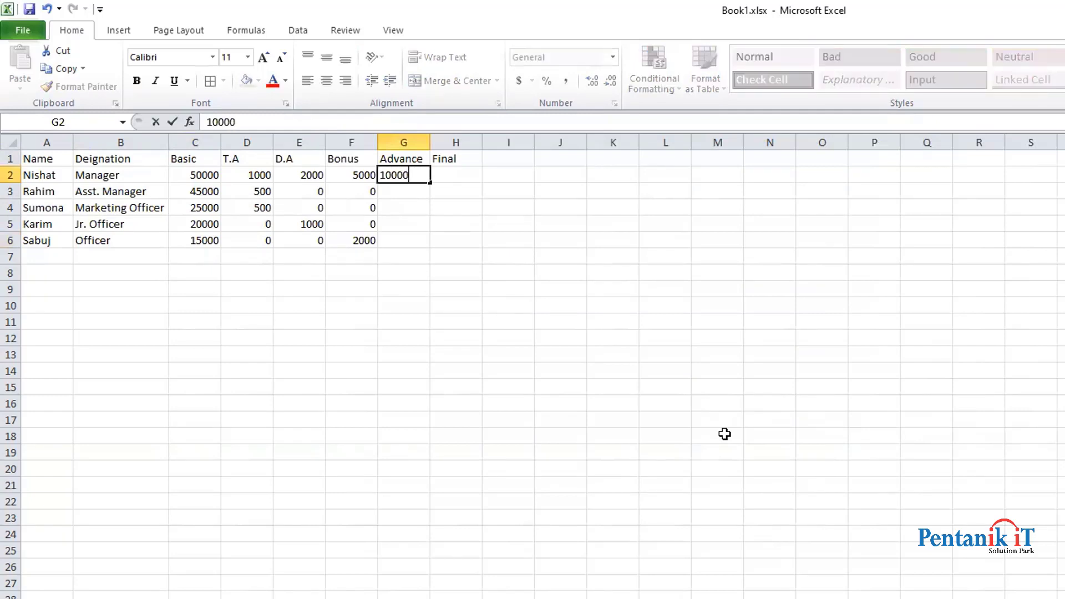
pyautogui.press('Return')
pyautogui.write('0')
pyautogui.press('Return')
pyautogui.write('10')
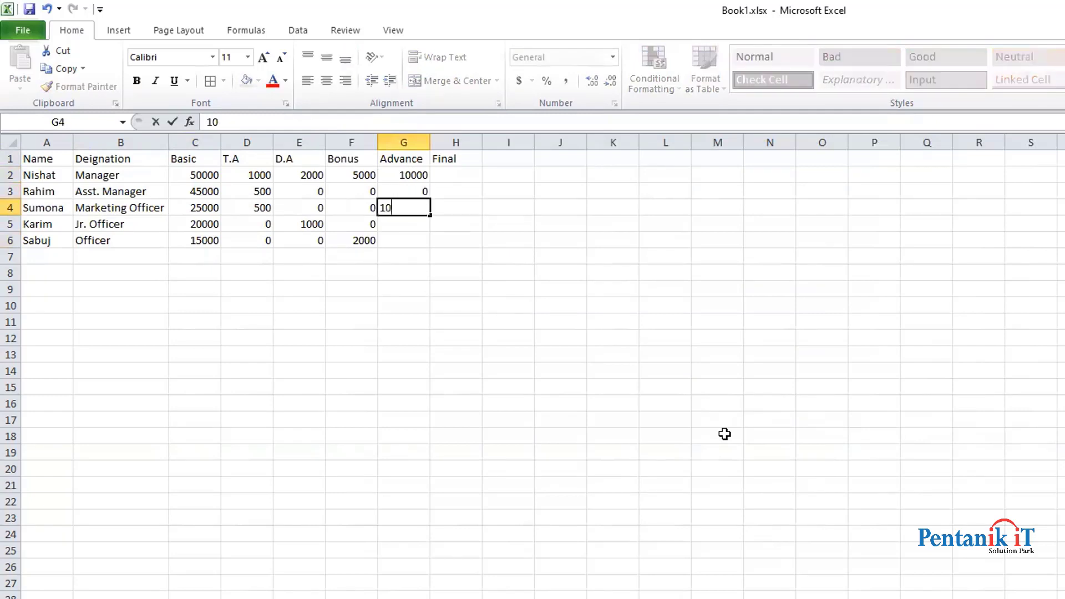
pyautogui.write('00')
pyautogui.press('Return')
pyautogui.write('0')
pyautogui.press('Return')
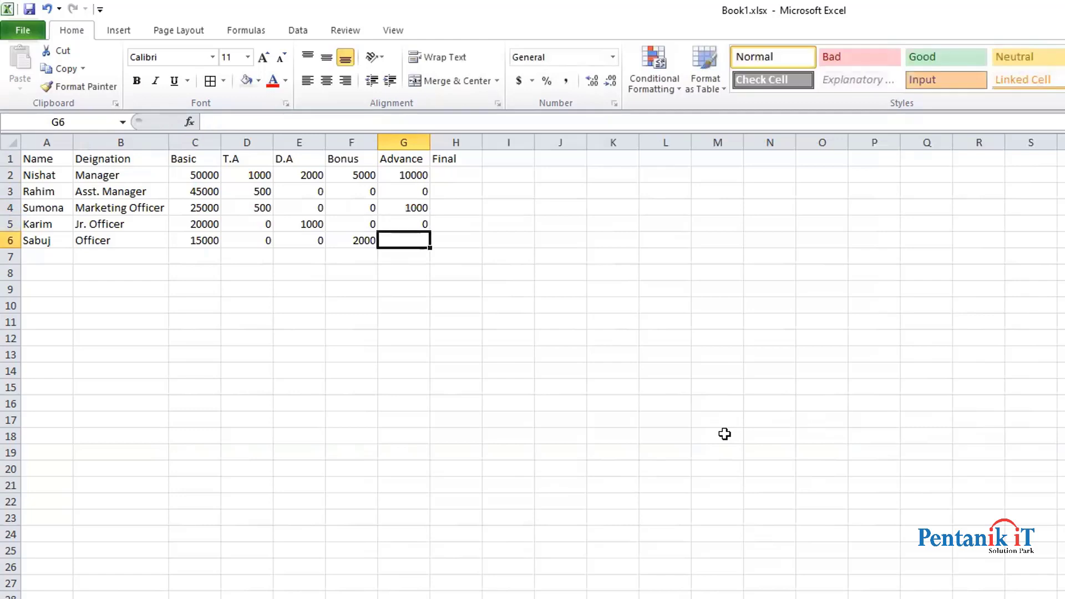
pyautogui.write('0')
pyautogui.press('Return')
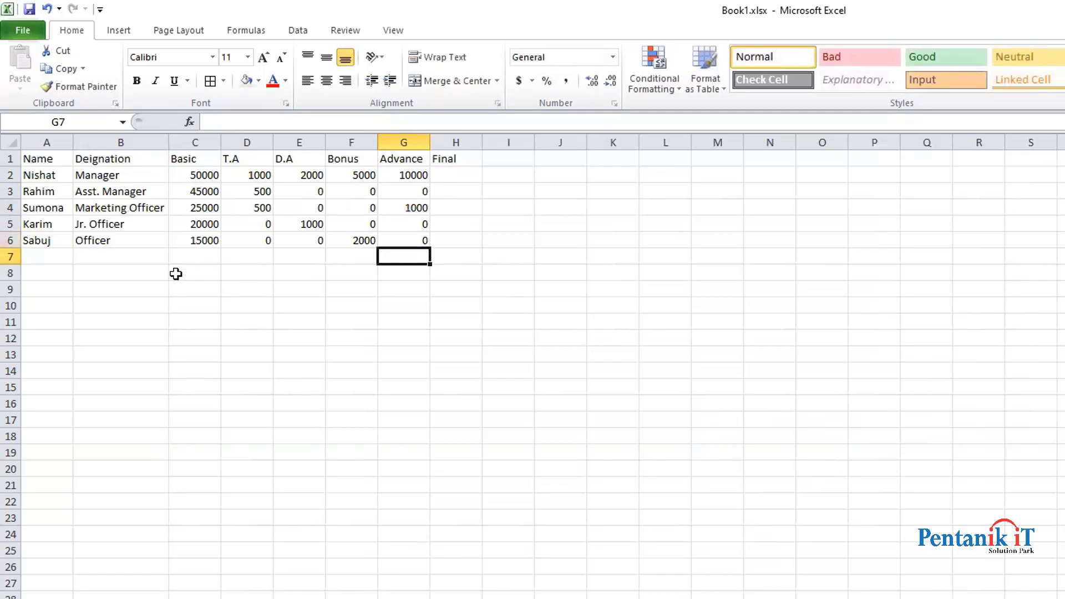
# Point out the first employee's earnings in C2:F2 and the advance in G2
pyautogui.click(195, 176)
pyautogui.click(232, 175)
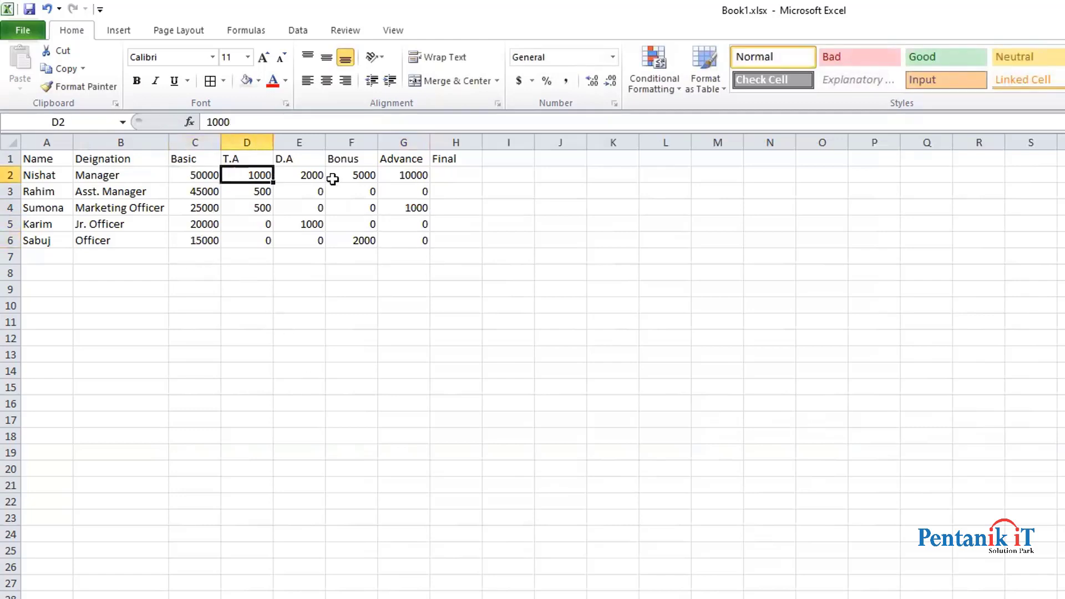
pyautogui.click(333, 179)
pyautogui.click(311, 181)
pyautogui.moveTo(356, 176); pyautogui.dragTo(200, 175)
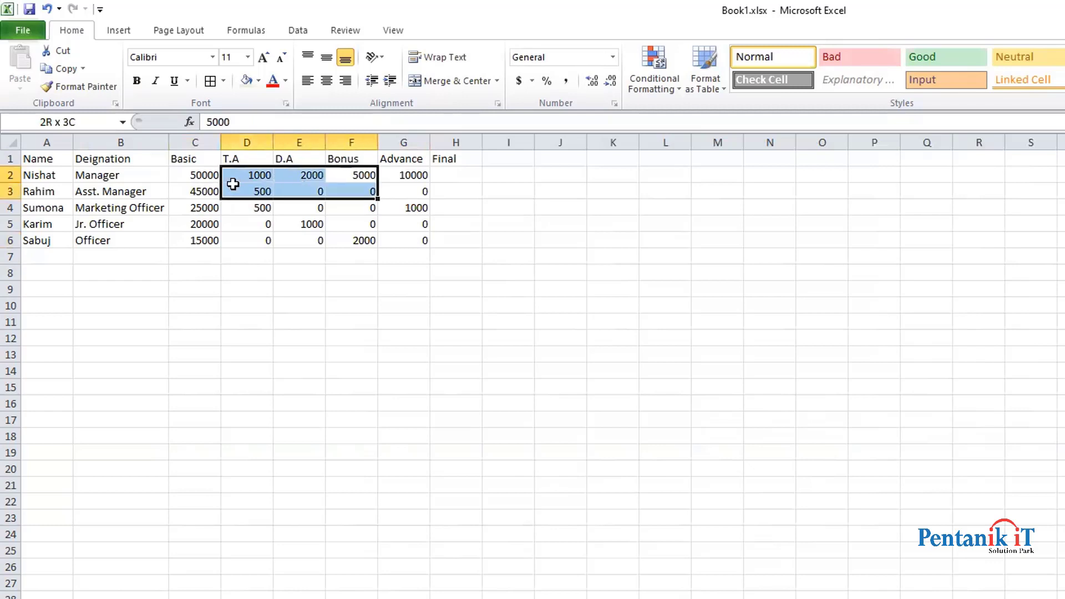
pyautogui.click(413, 173)
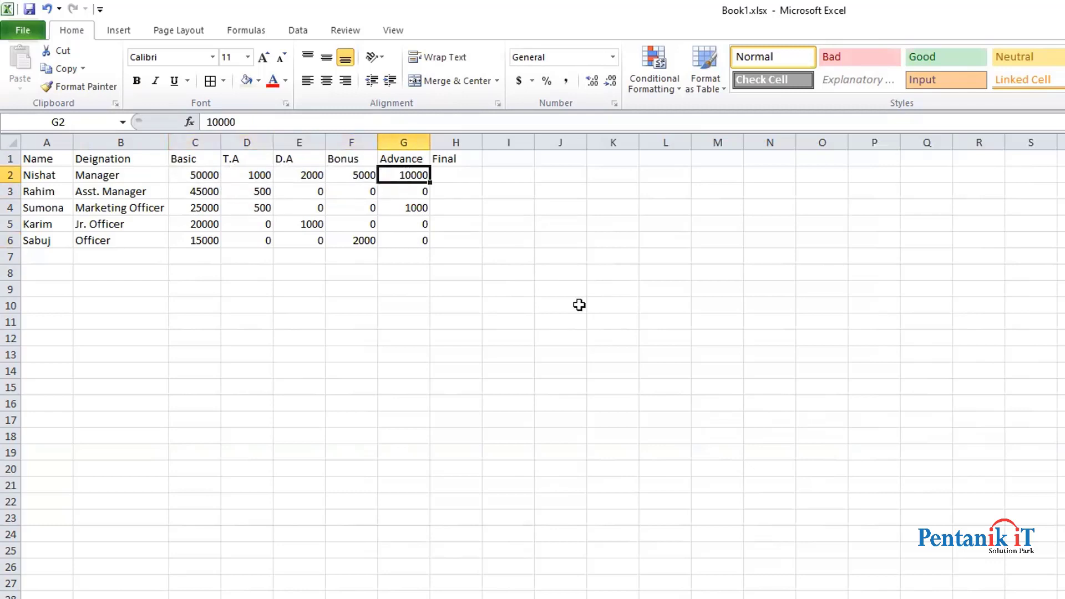
# Enter =SUM(C2:F2)-G2 in H2, giving a Final of 48000
pyautogui.click(461, 192)
pyautogui.click(467, 178)
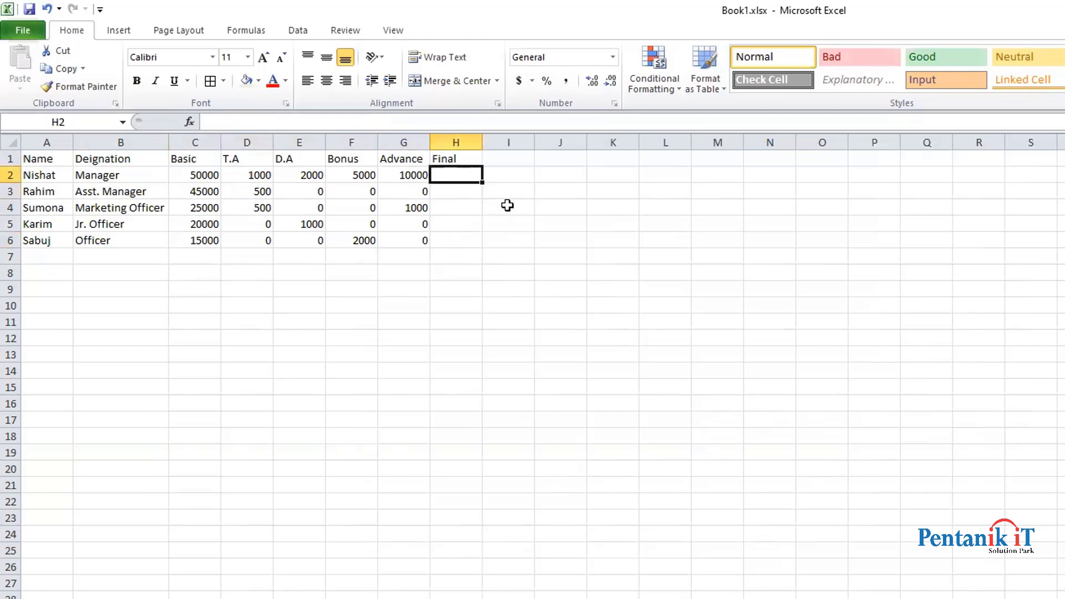
pyautogui.write('=s')
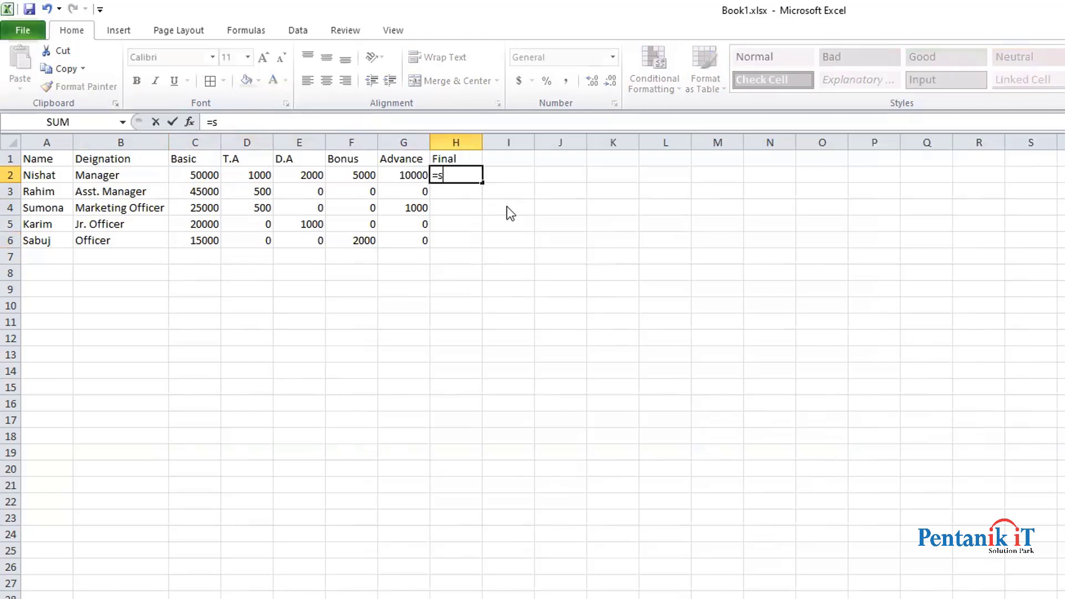
pyautogui.write('um(')
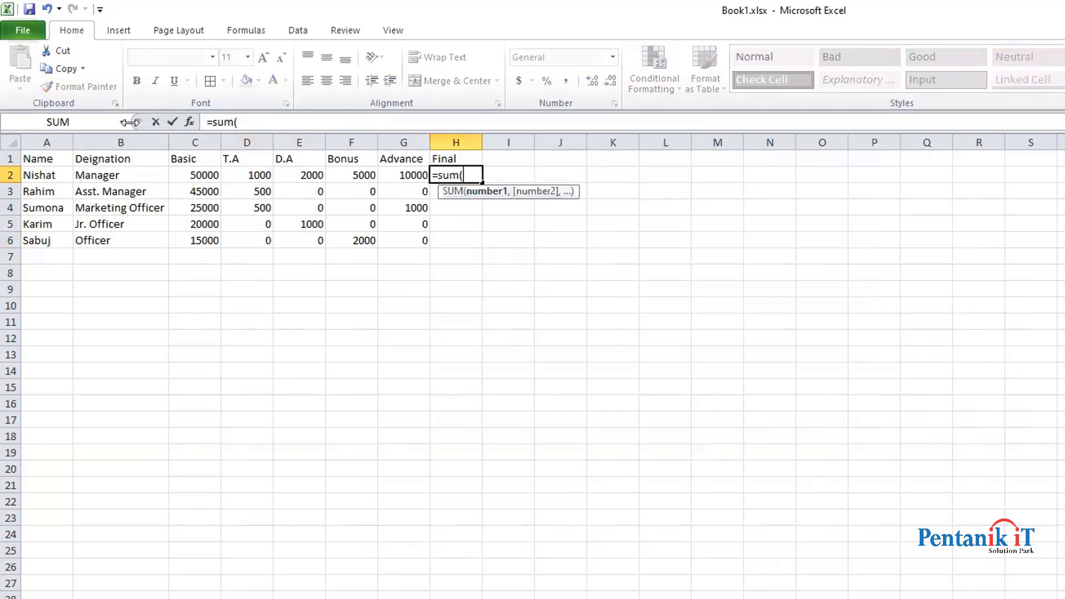
pyautogui.click(197, 174)
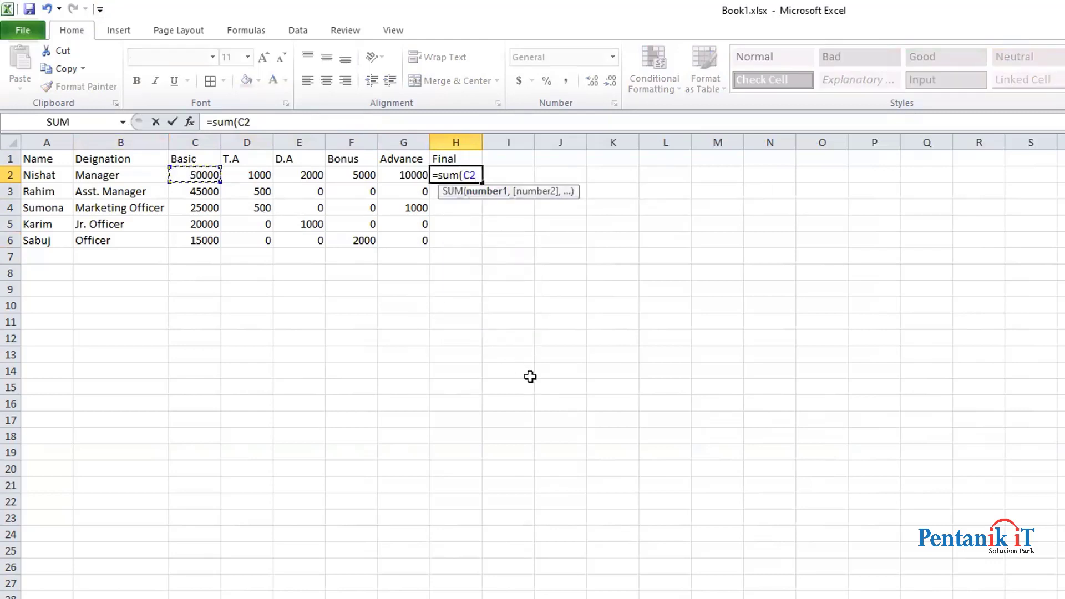
pyautogui.write(':')
pyautogui.write('C')
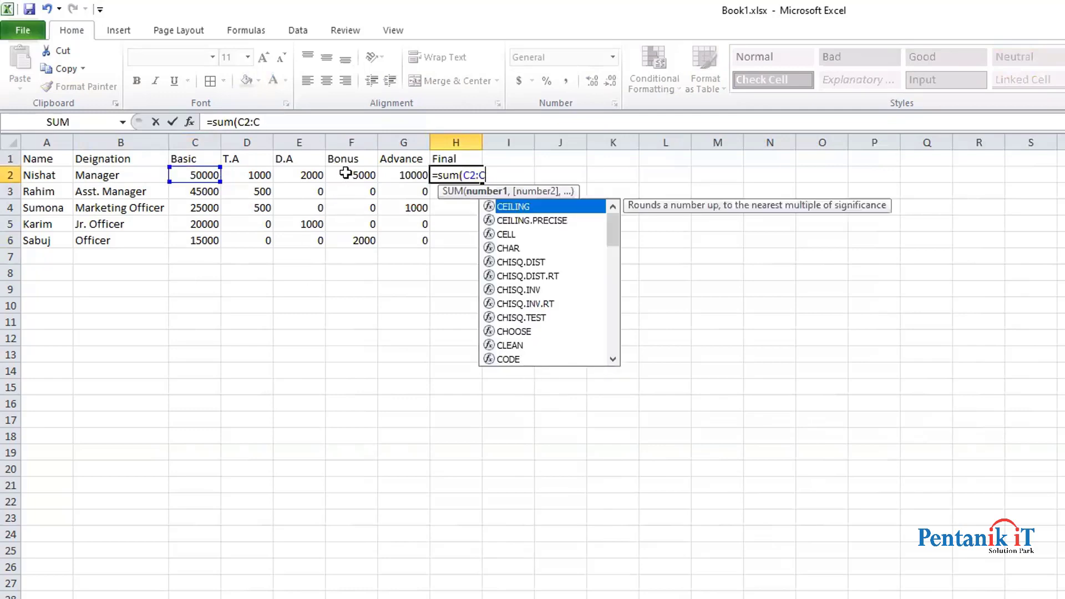
pyautogui.press('BackSpace')
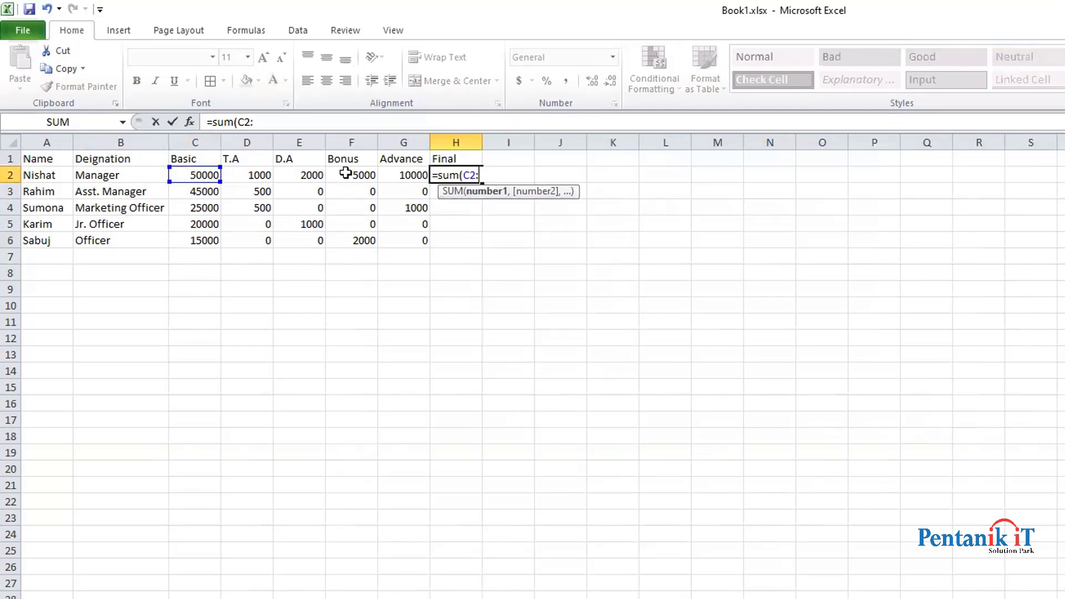
pyautogui.click(346, 173)
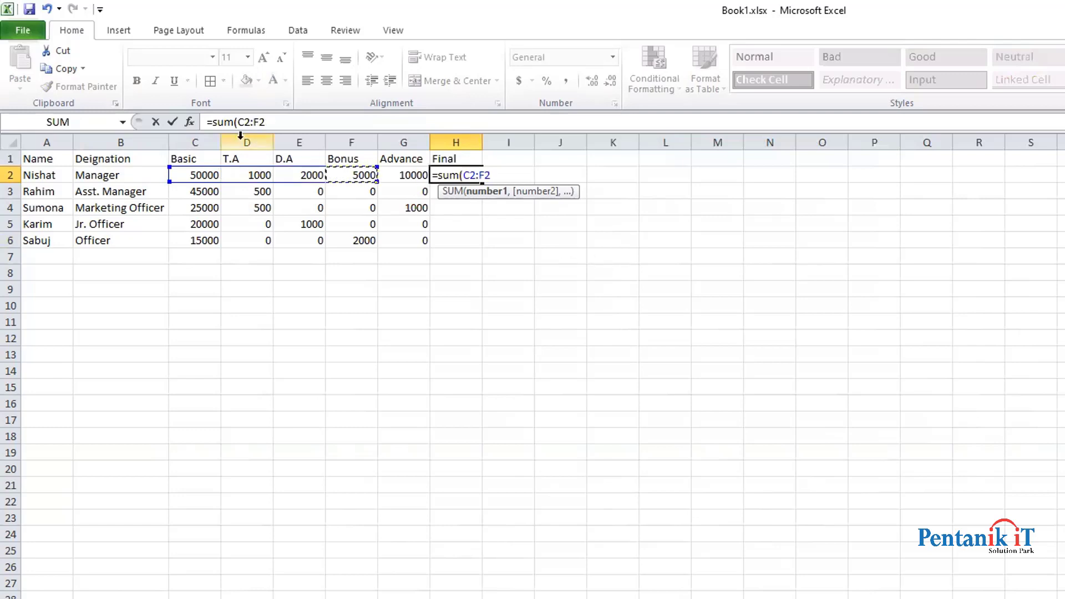
pyautogui.moveTo(188, 177); pyautogui.dragTo(371, 173)
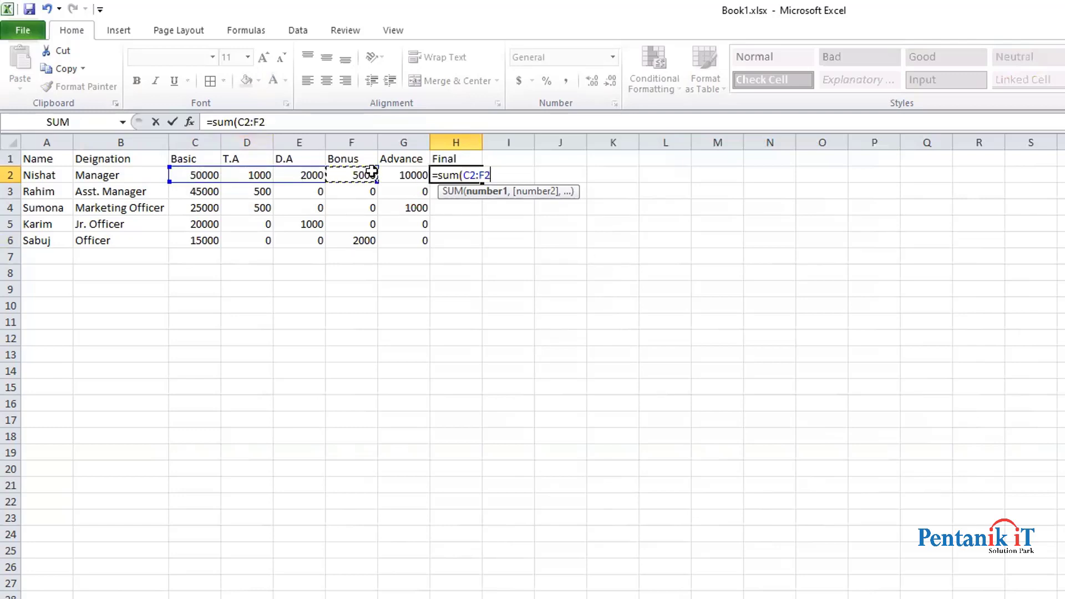
pyautogui.write(')-')
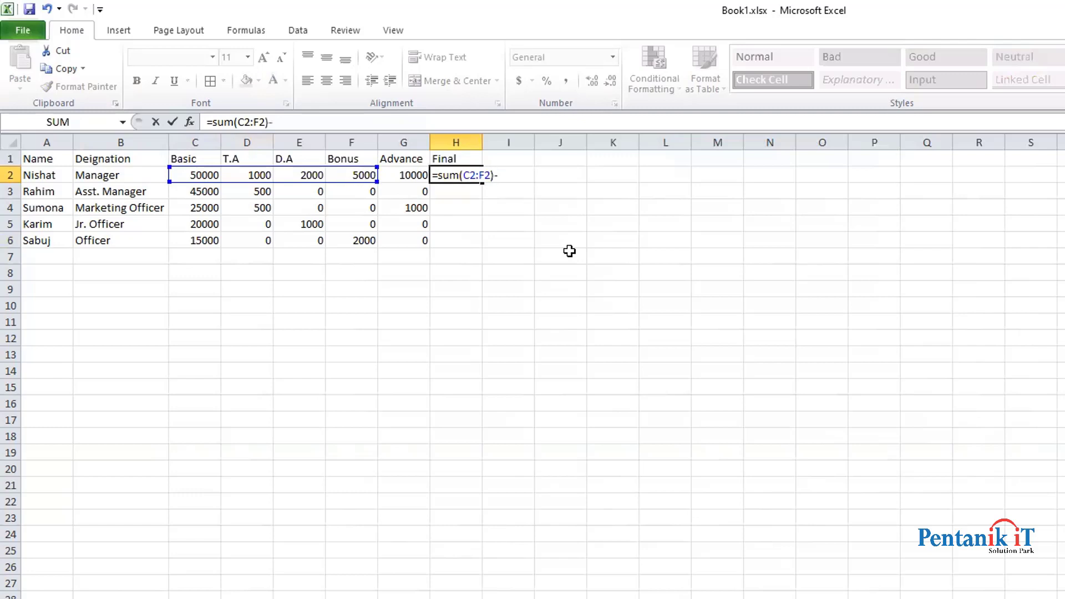
pyautogui.click(408, 176)
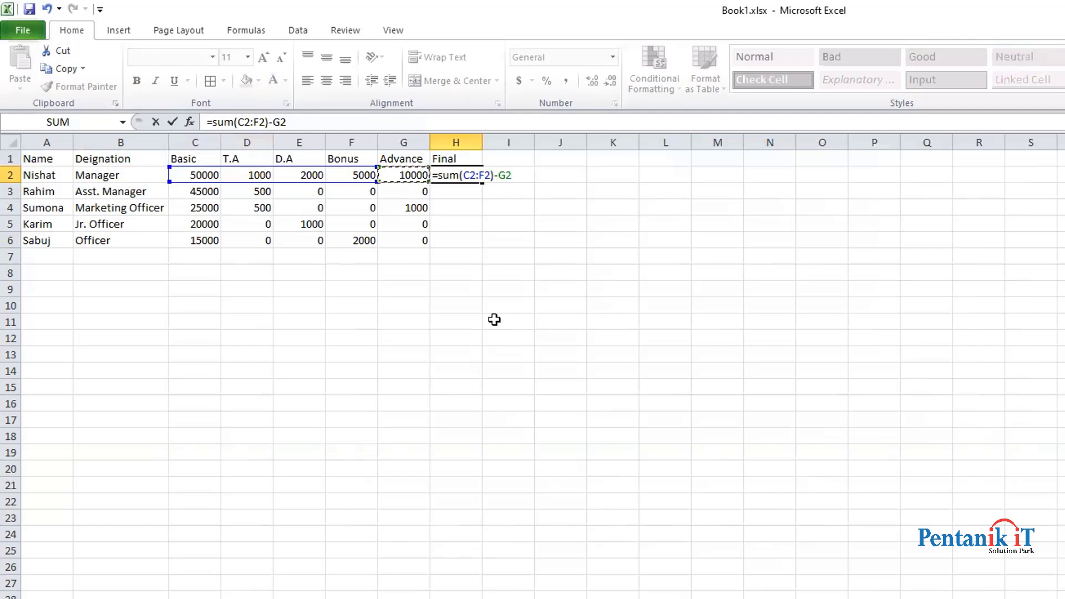
pyautogui.press('Return')
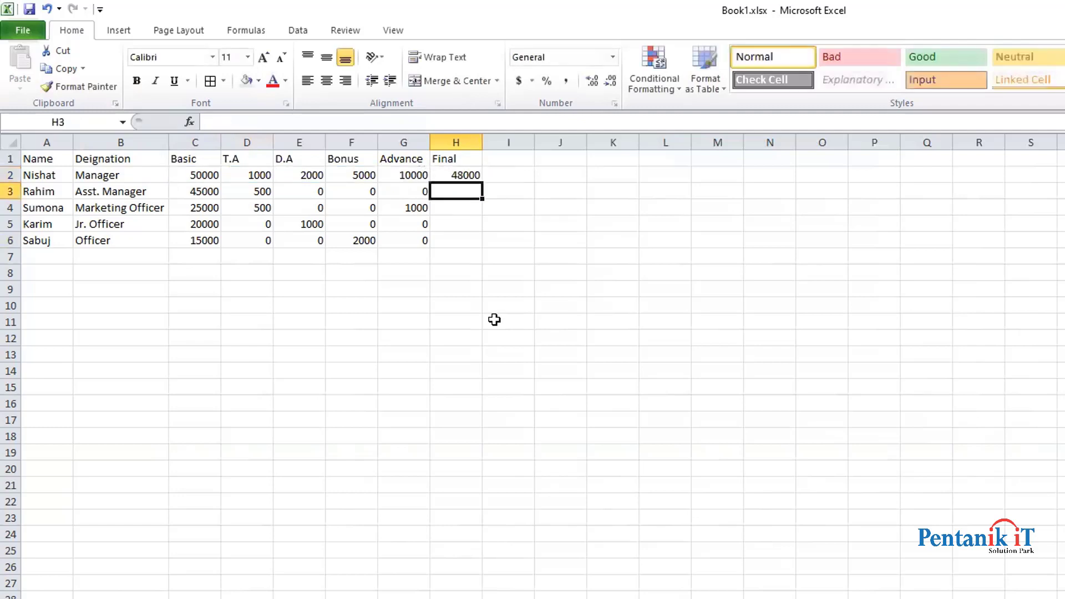
pyautogui.click(456, 175)
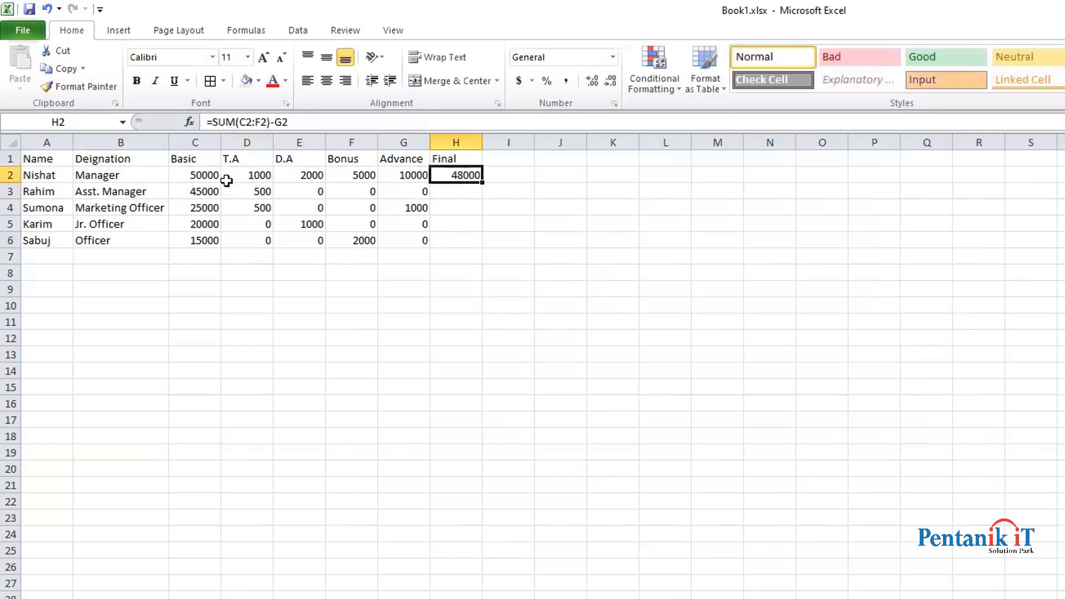
# Review row 2's Basic, T.A, D.A, Bonus and Advance values that H2's Final formula uses
pyautogui.click(214, 175)
pyautogui.click(256, 176)
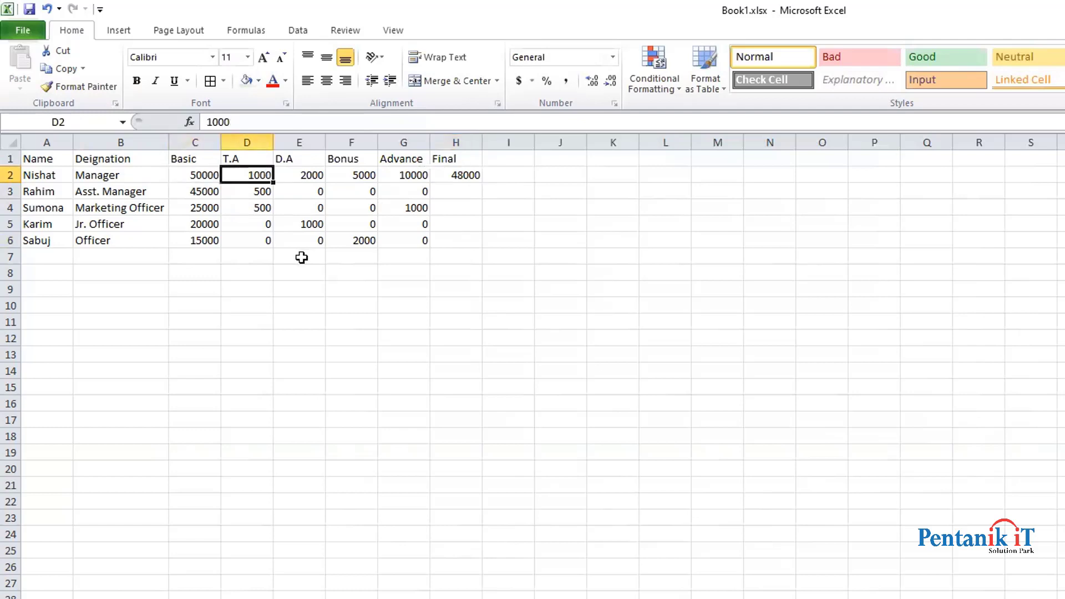
pyautogui.click(316, 173)
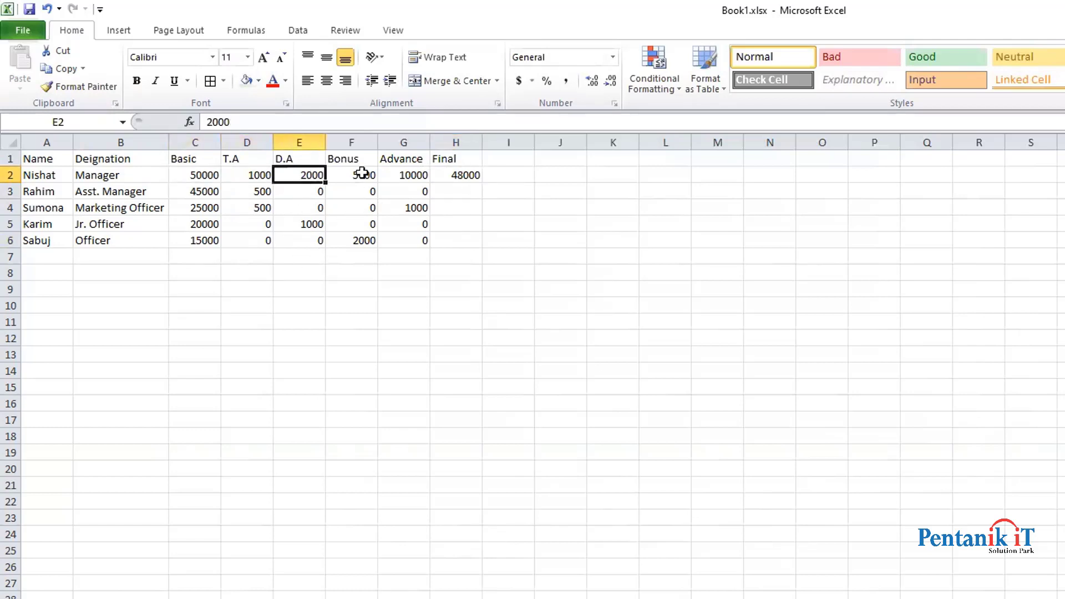
pyautogui.click(361, 173)
pyautogui.click(414, 177)
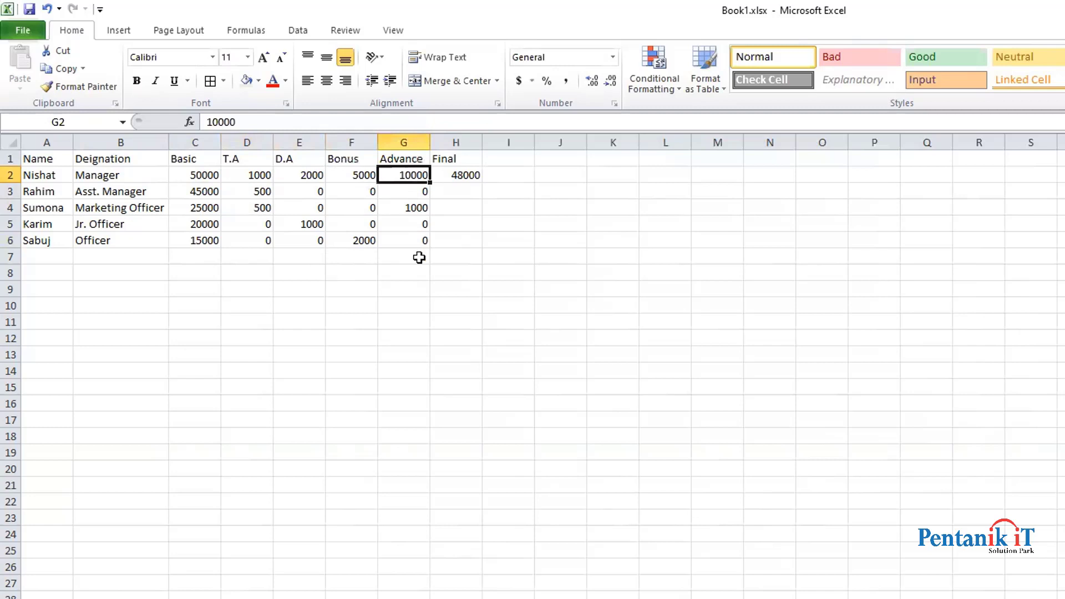
pyautogui.moveTo(364, 172); pyautogui.dragTo(211, 173)
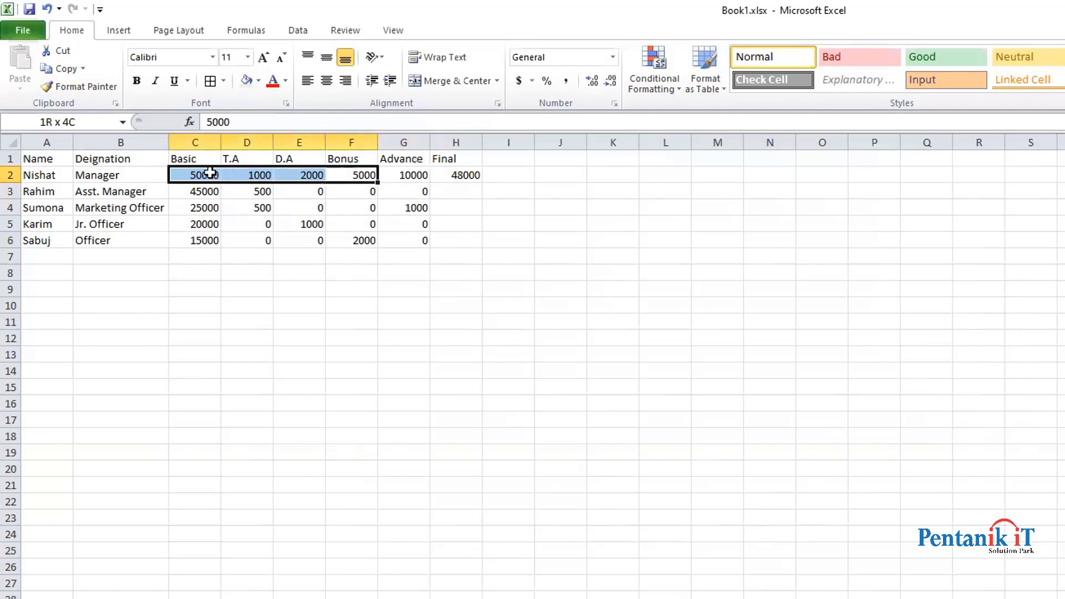
pyautogui.click(414, 175)
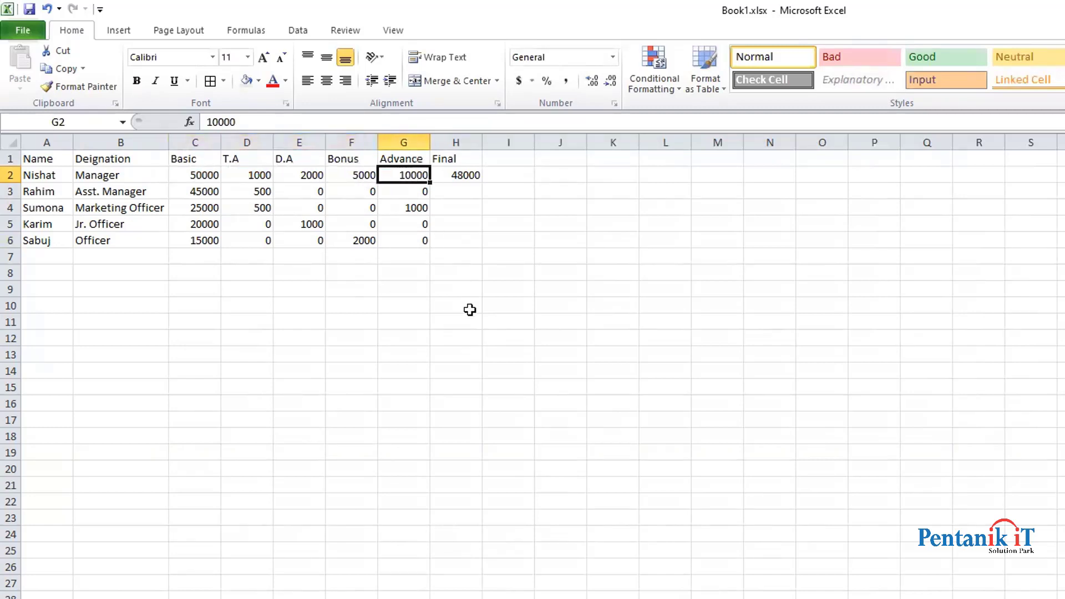
# Fill the Final formula from H2 down to H6, then check row 4's summed amounts and Advance
pyautogui.click(472, 174)
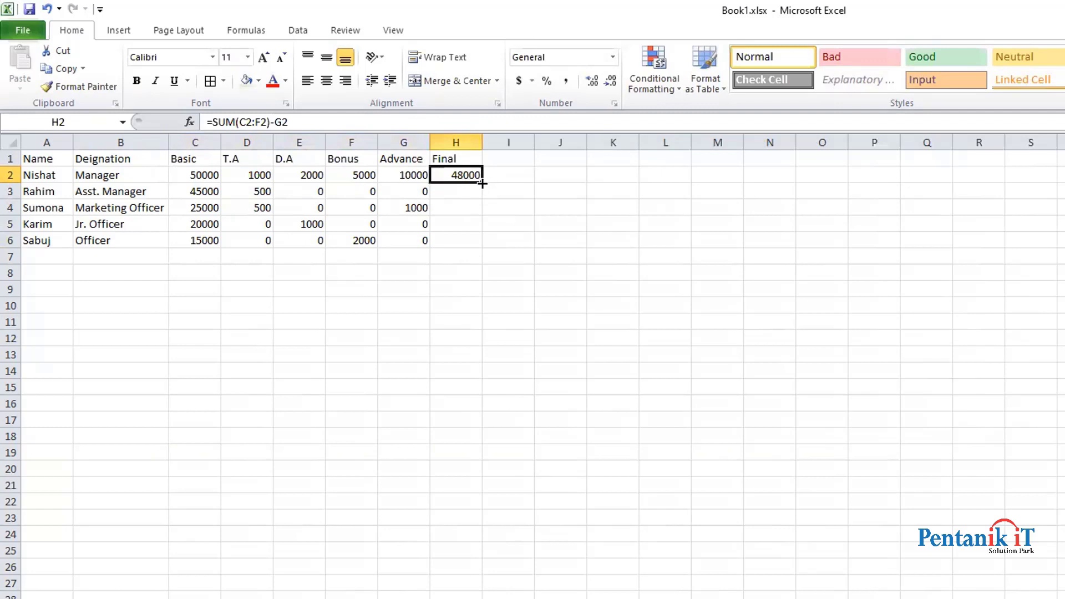
pyautogui.moveTo(482, 183); pyautogui.dragTo(481, 243)
pyautogui.click(195, 210)
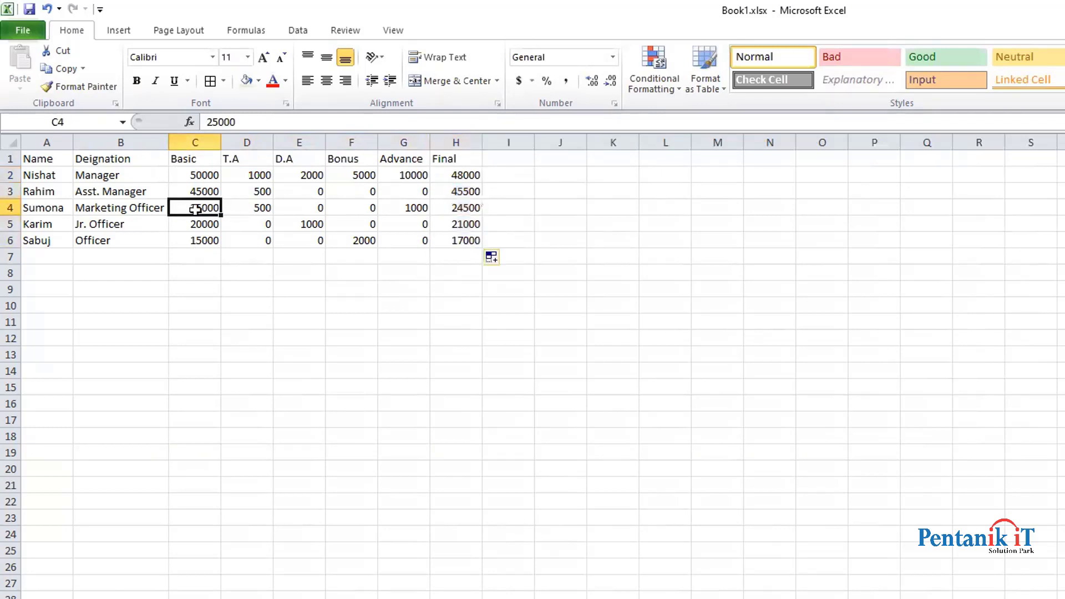
pyautogui.moveTo(195, 210); pyautogui.dragTo(366, 213)
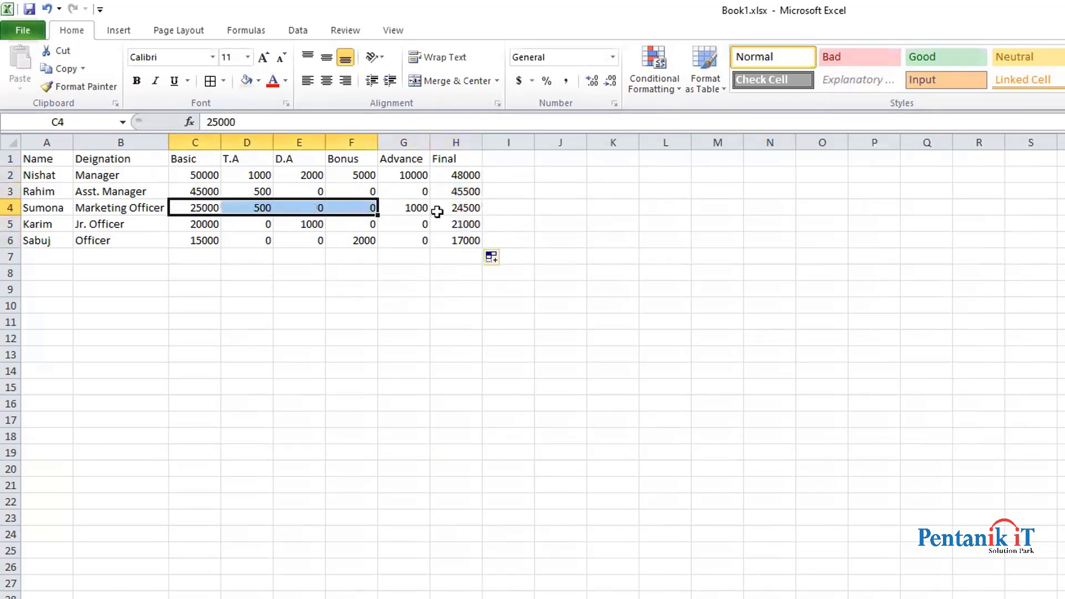
pyautogui.click(416, 207)
pyautogui.click(455, 253)
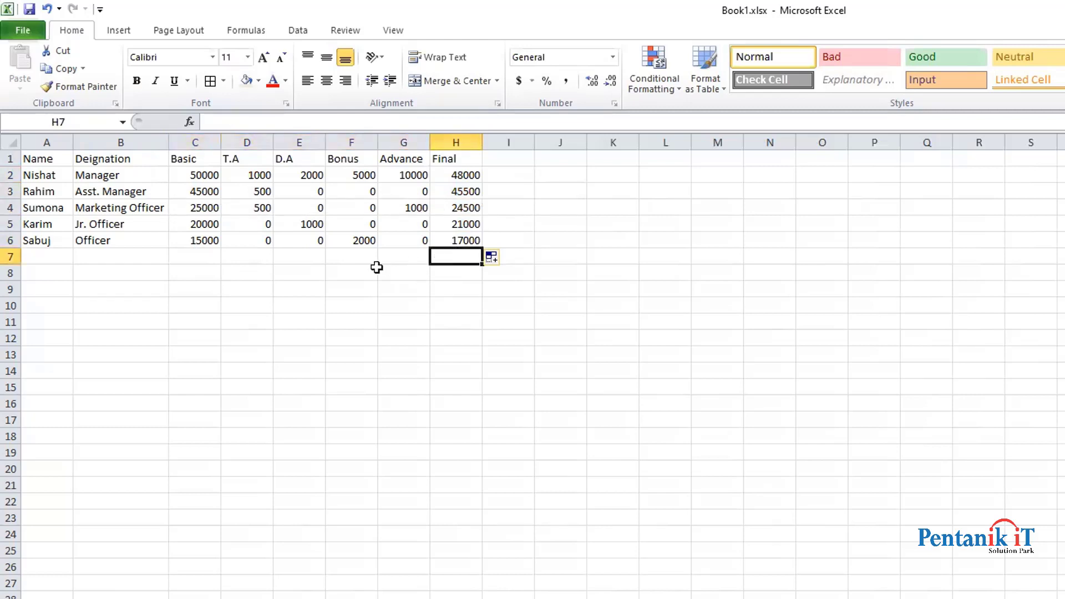
# Verify row 6's inputs against the copied H6 formula and review all five Final results
pyautogui.click(201, 245)
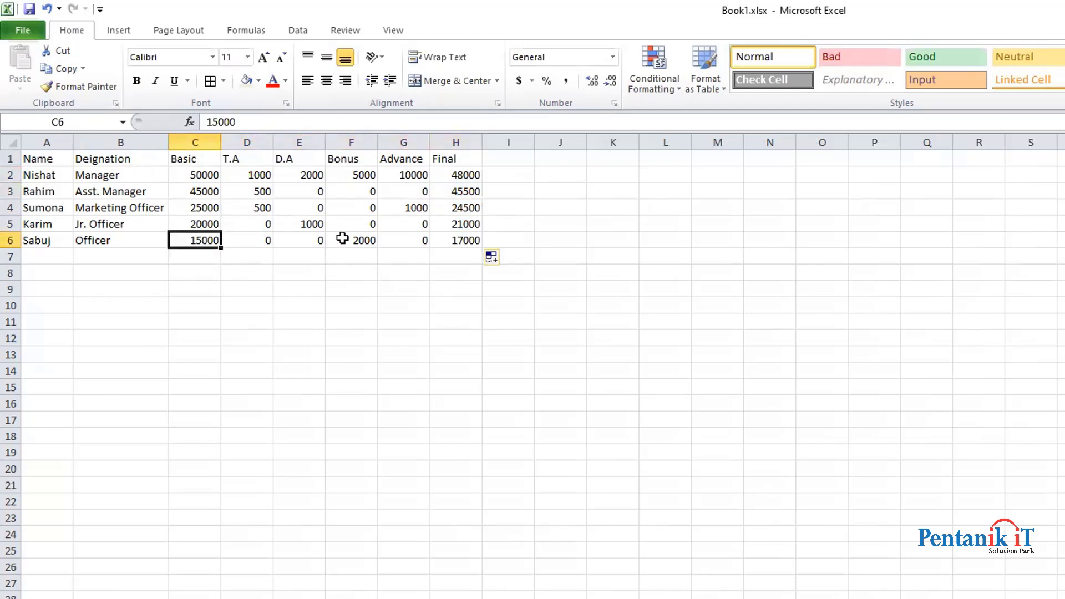
pyautogui.click(359, 238)
pyautogui.click(405, 240)
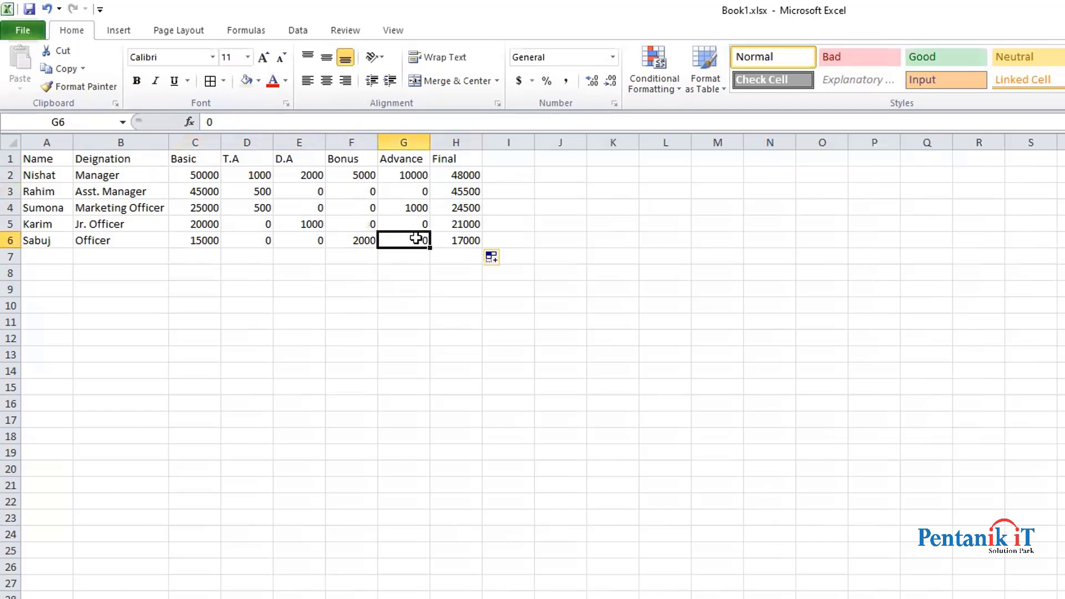
pyautogui.click(453, 238)
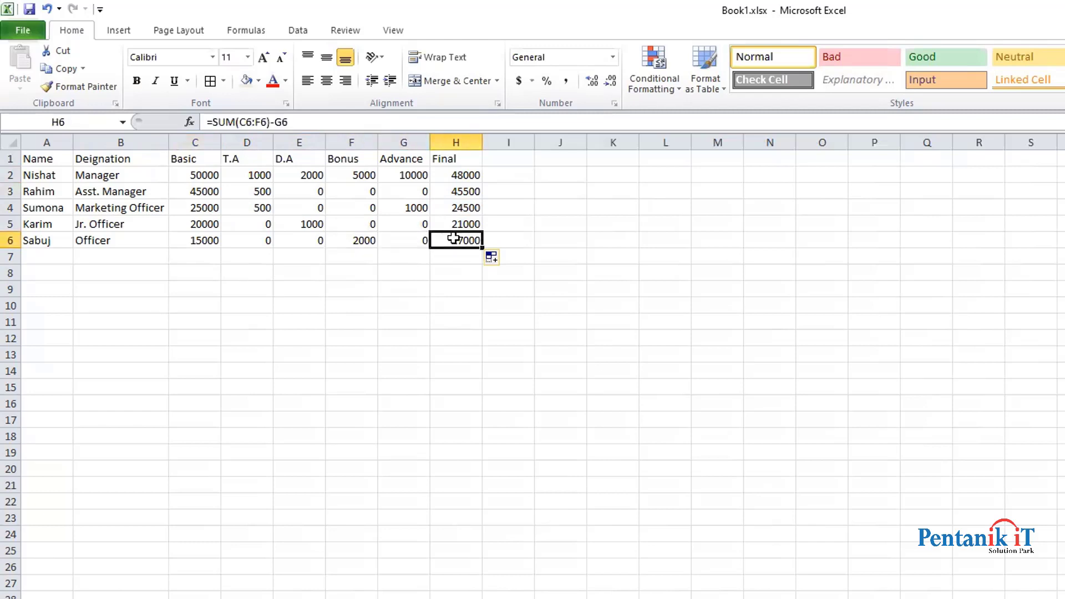
pyautogui.moveTo(471, 238); pyautogui.dragTo(461, 175)
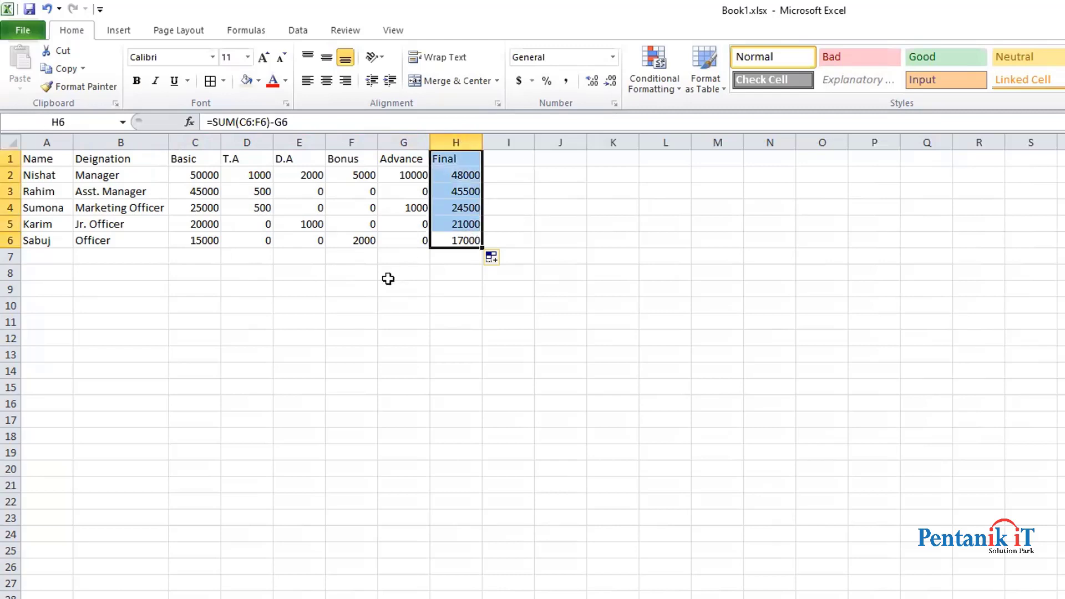
pyautogui.click(399, 260)
# Label G7 'Total' and enter =SUM(H2:H6) in H7, giving 156000
pyautogui.write('Total')
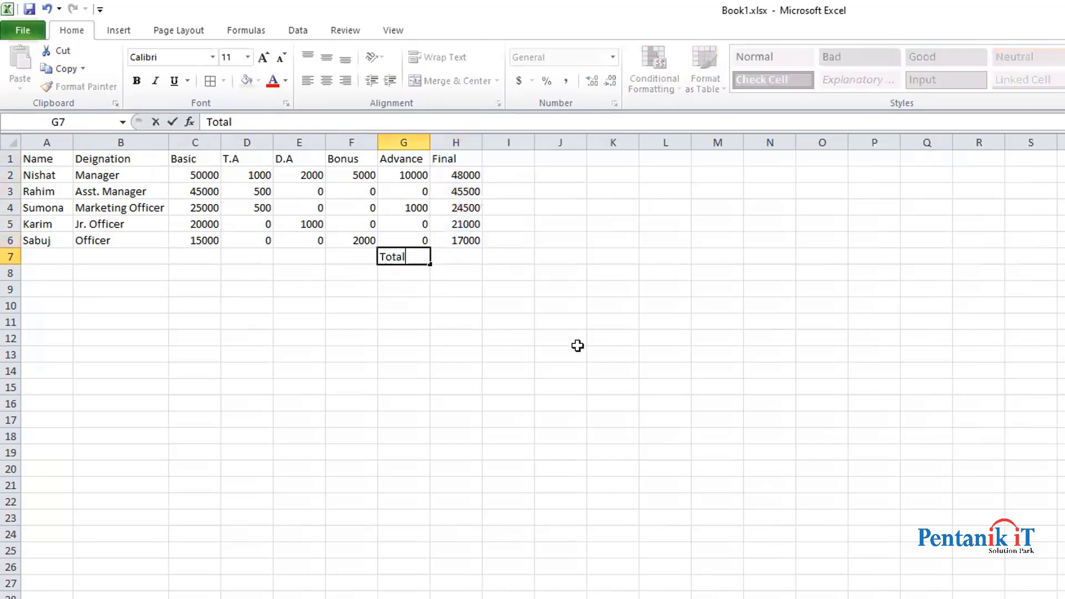
pyautogui.press('Tab')
pyautogui.write('=sum')
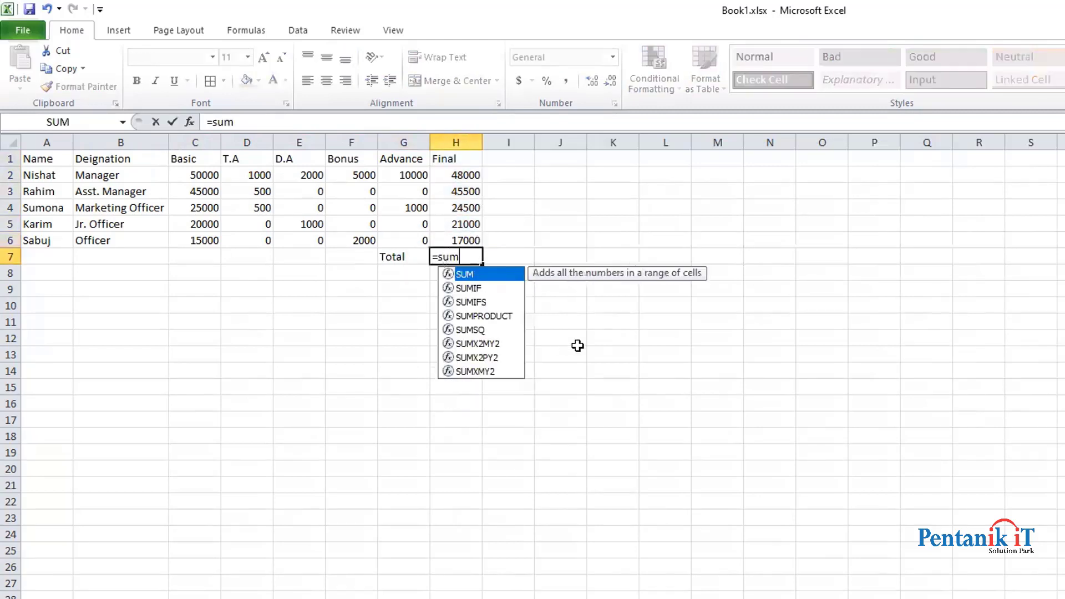
pyautogui.write('(')
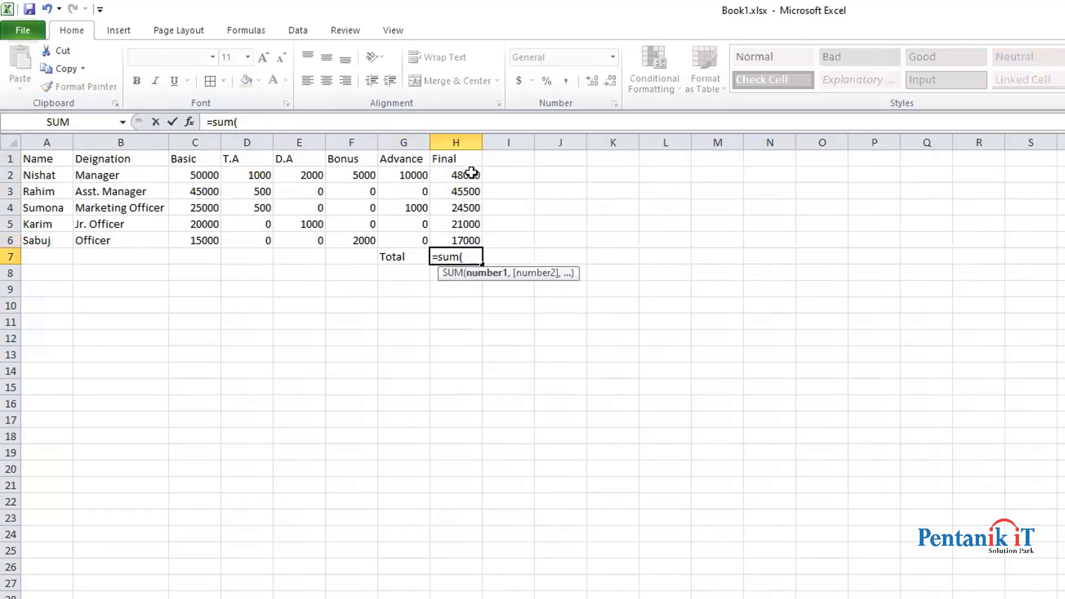
pyautogui.click(473, 173)
pyautogui.write(':')
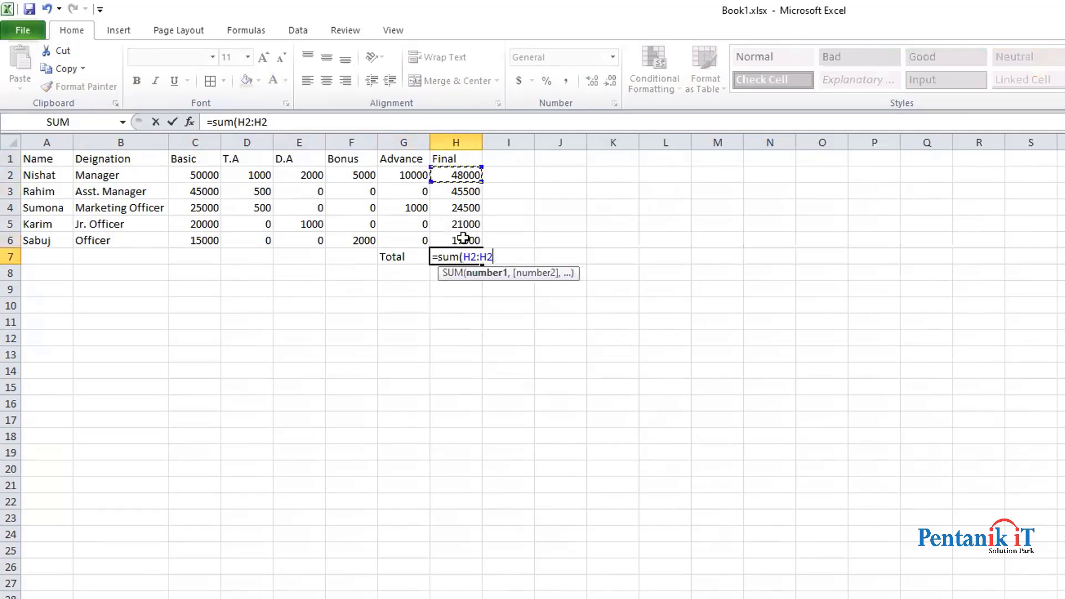
pyautogui.click(463, 238)
pyautogui.press('Return')
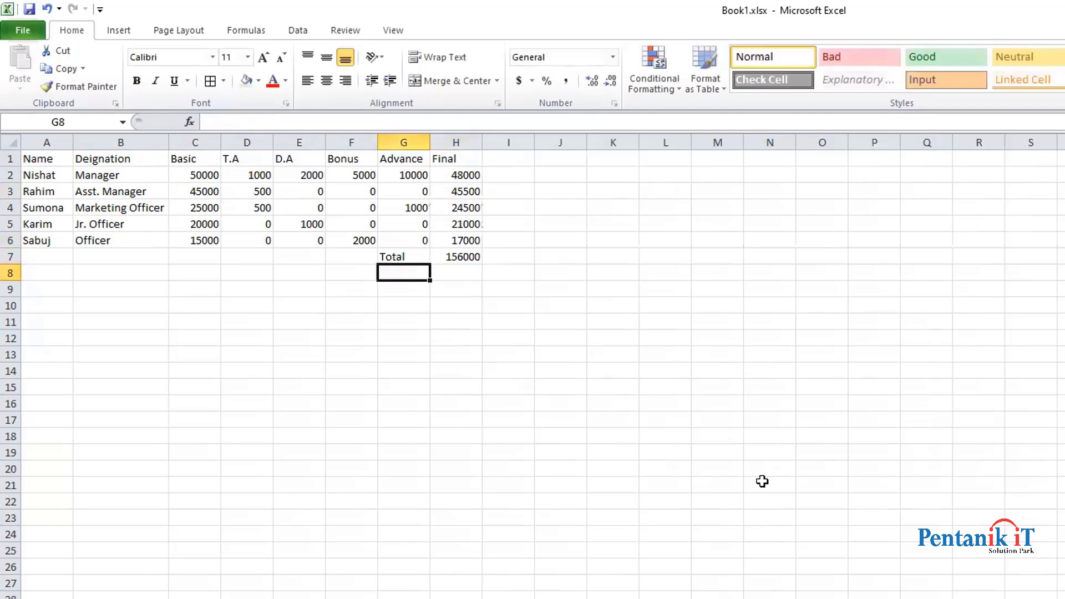